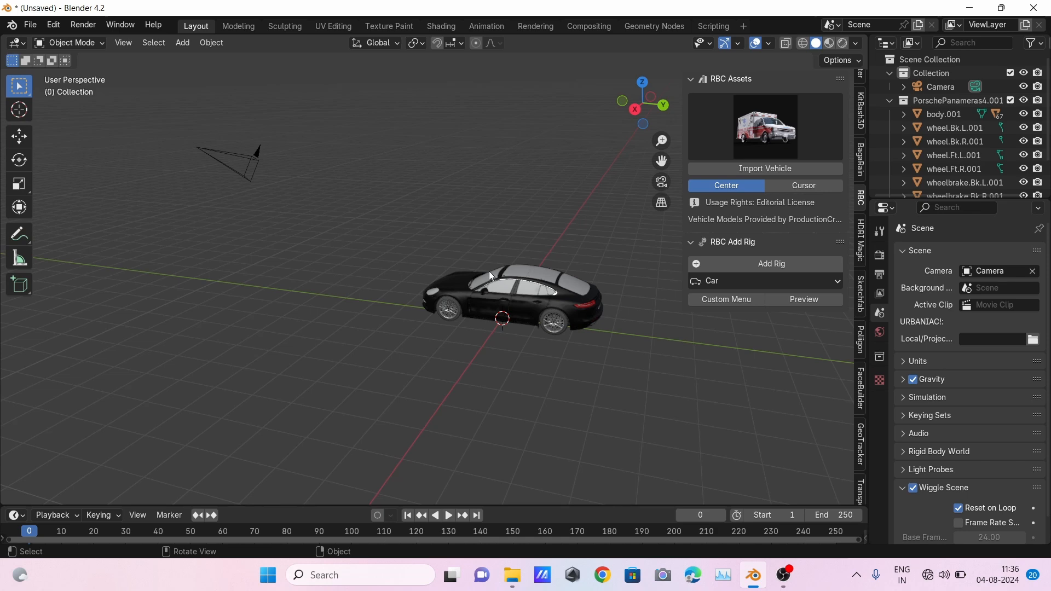
Examine the Porsche's body.001 object and its child parts, including the roof and window mask, by selecting them in the scene hierarchy
middle_click_drag(488, 270, 373, 339)
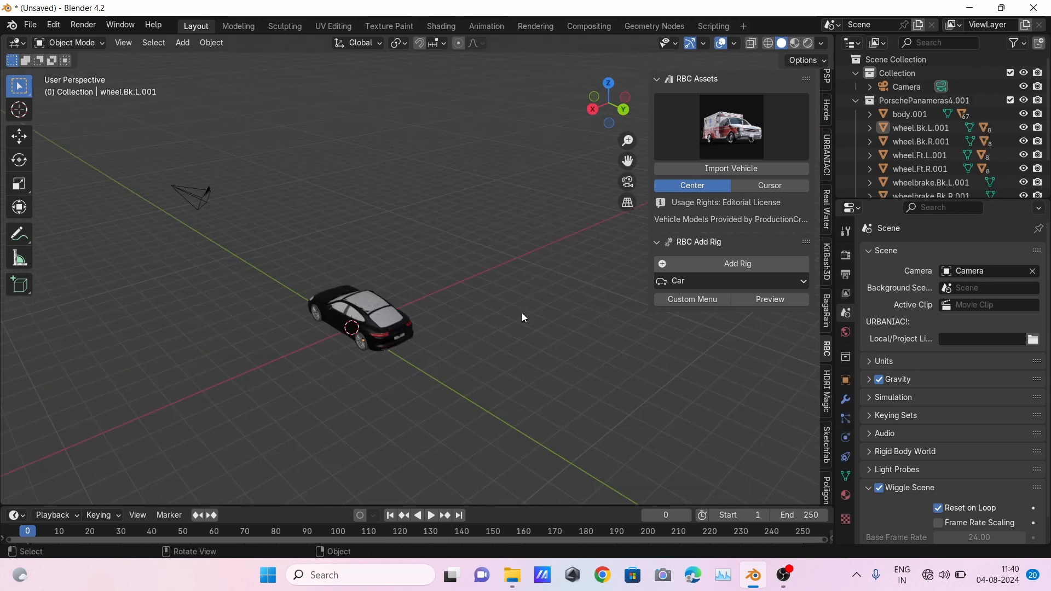
middle_click_drag(355, 330, 438, 333, "shift")
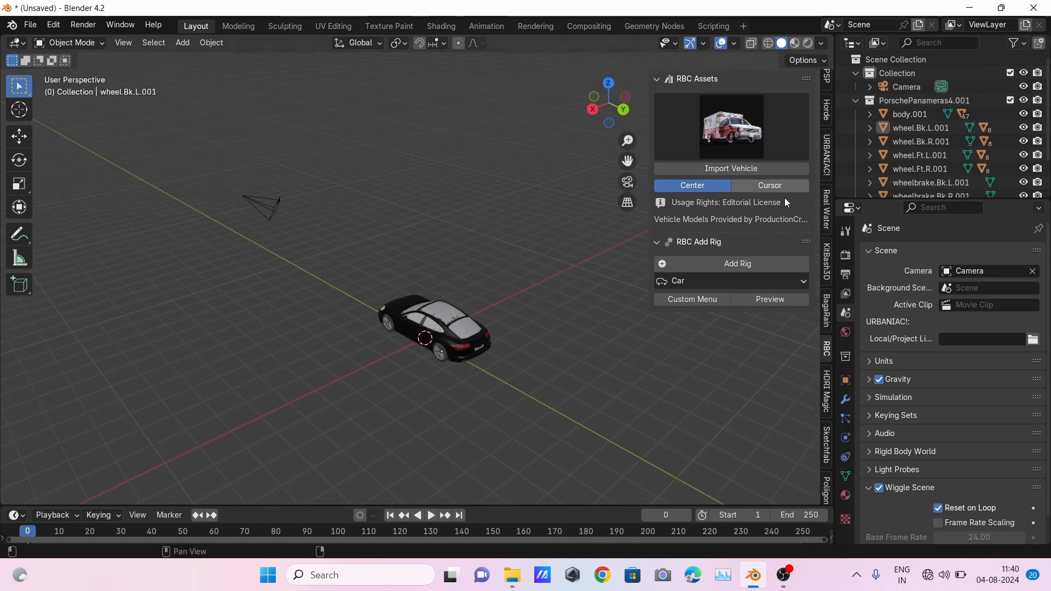
left_click(927, 120)
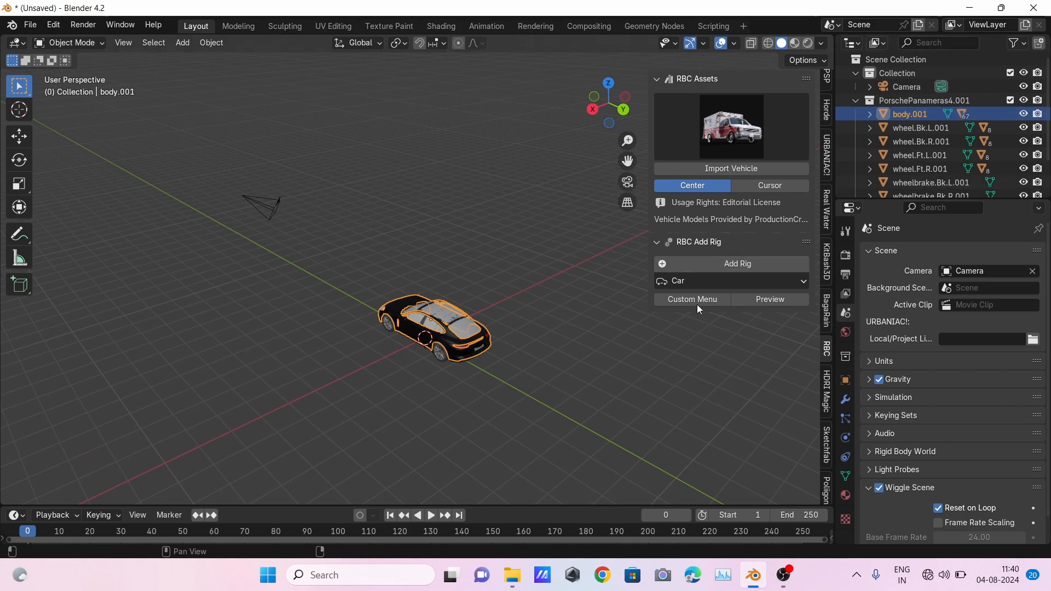
middle_click_drag(531, 341, 596, 312)
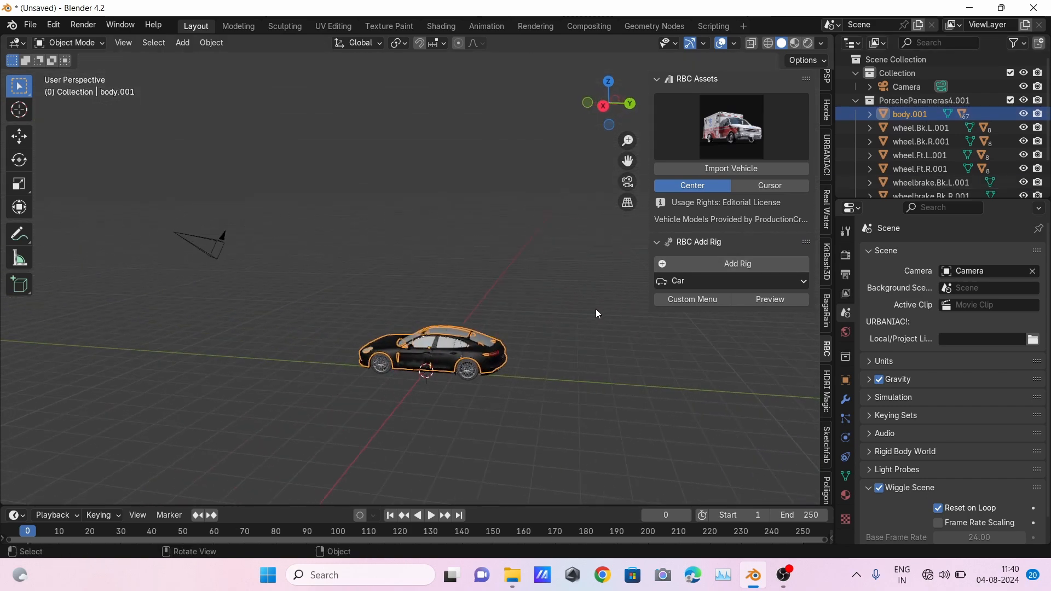
scroll(546, 383, "up", 3)
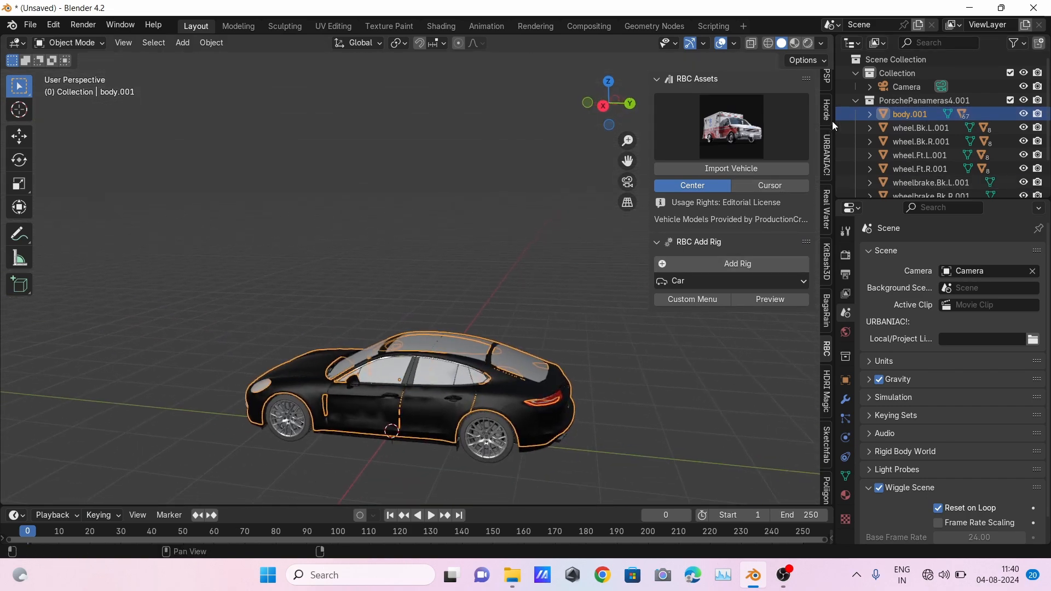
left_click(870, 113)
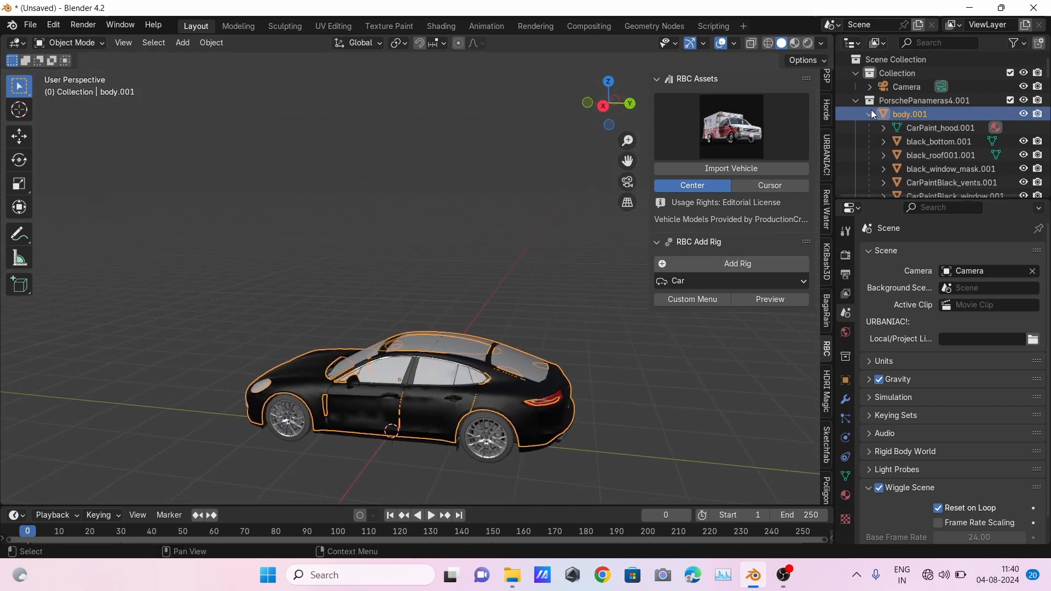
left_click(928, 146)
left_click(919, 158)
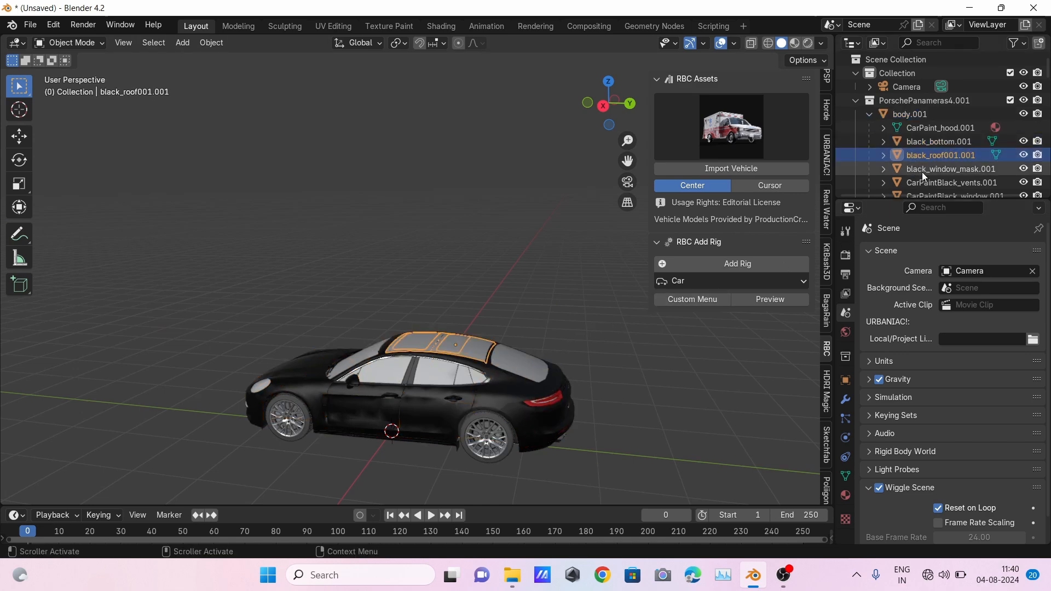
left_click(922, 171)
left_click(869, 114)
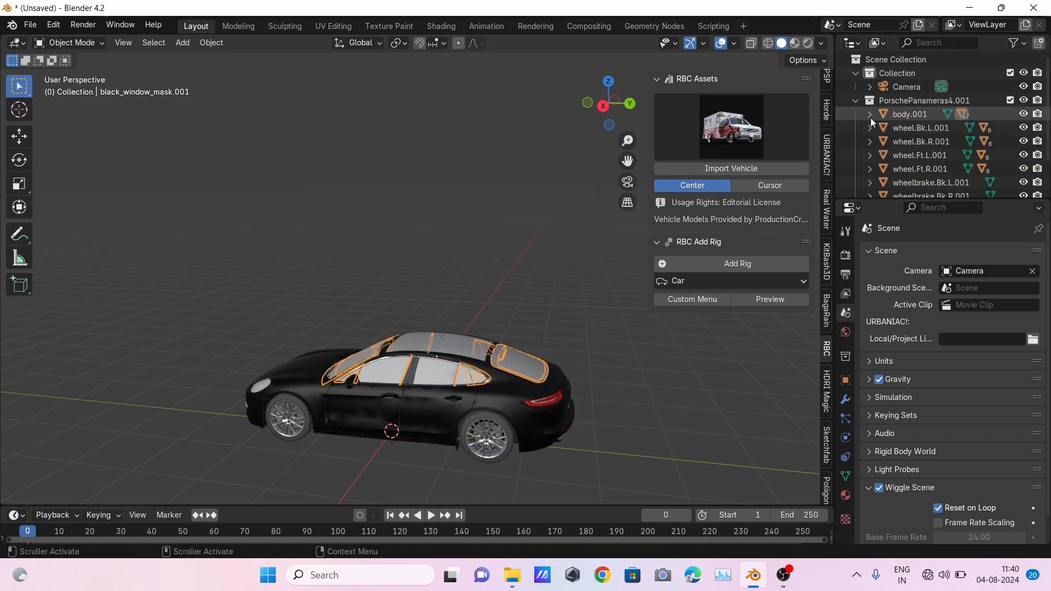
left_click(910, 114)
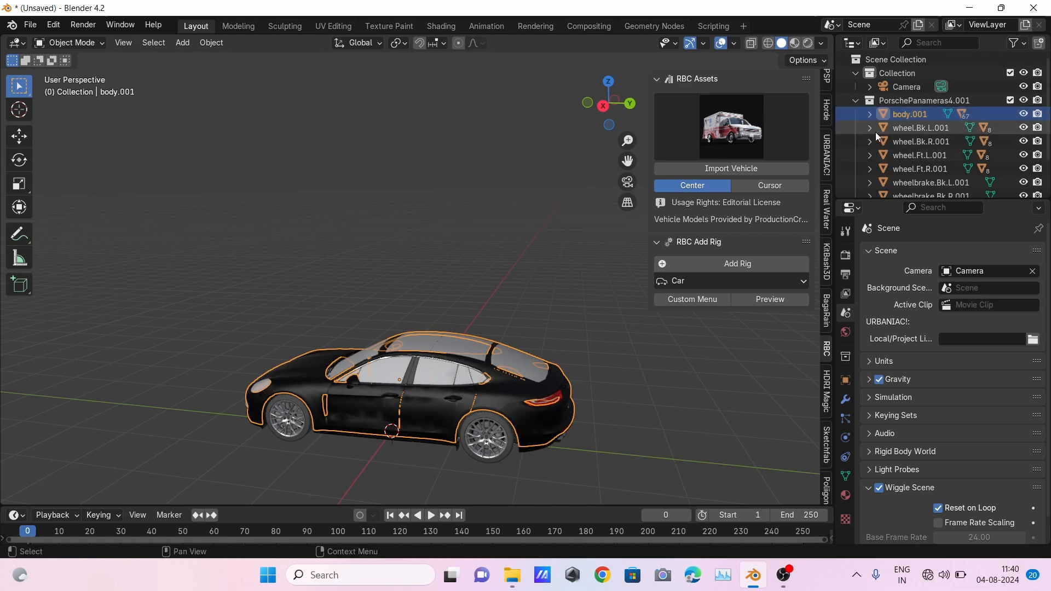
Select the back-left, back-right, front-left and front-right wheel objects in turn to check where each sits on the car
left_click(901, 131)
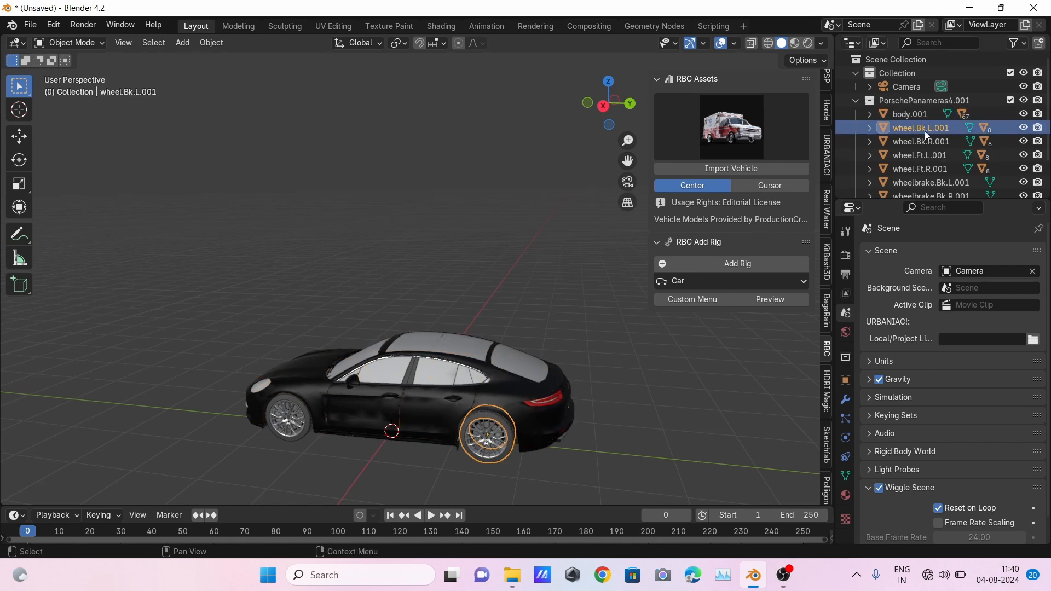
middle_click_drag(596, 364, 531, 424)
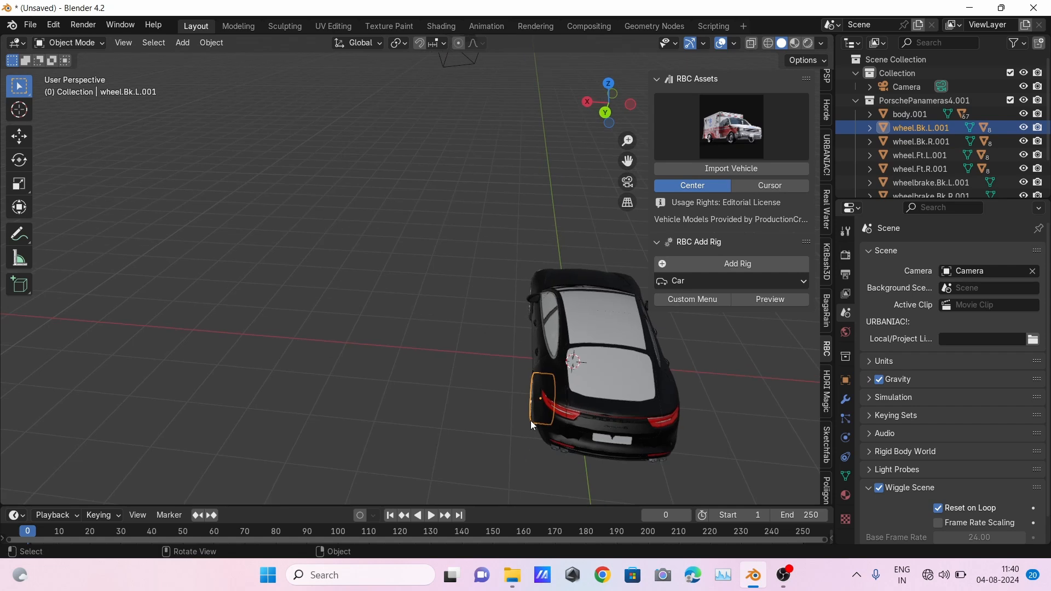
left_click(918, 142)
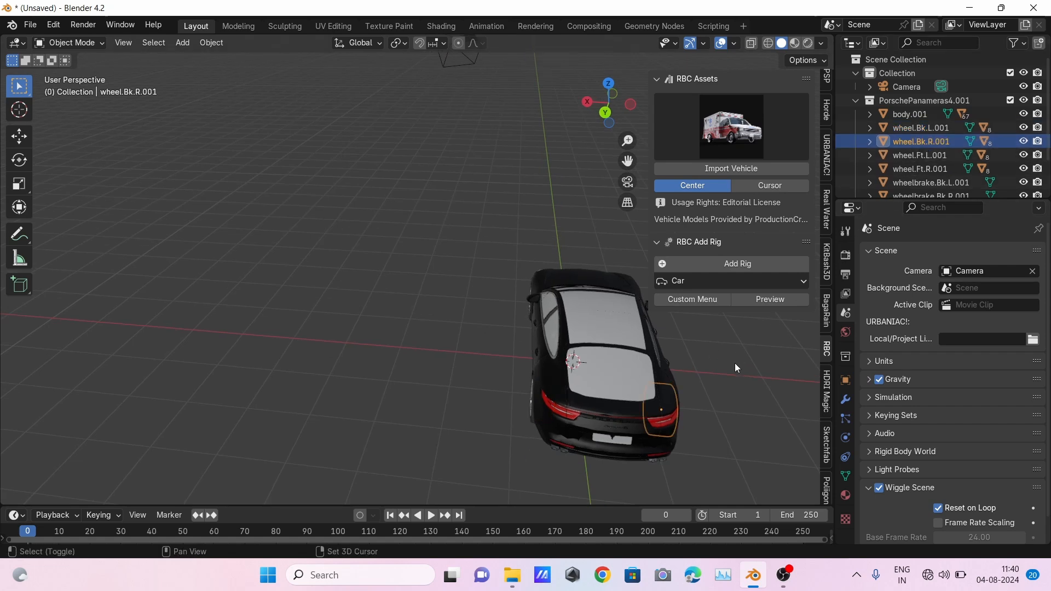
middle_click_drag(734, 363, 481, 350, "shift")
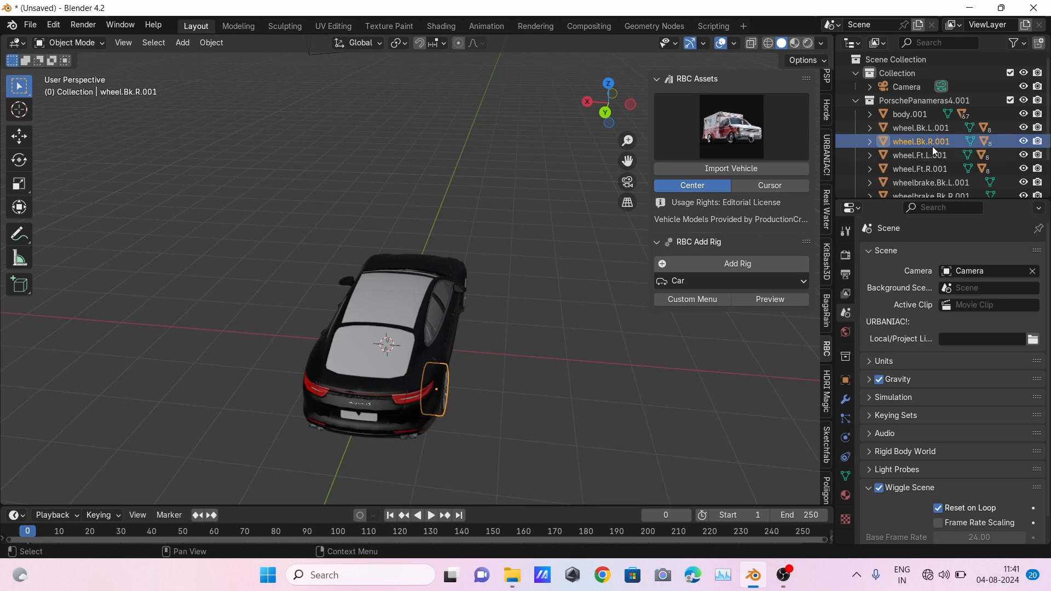
left_click(904, 166)
left_click(900, 159)
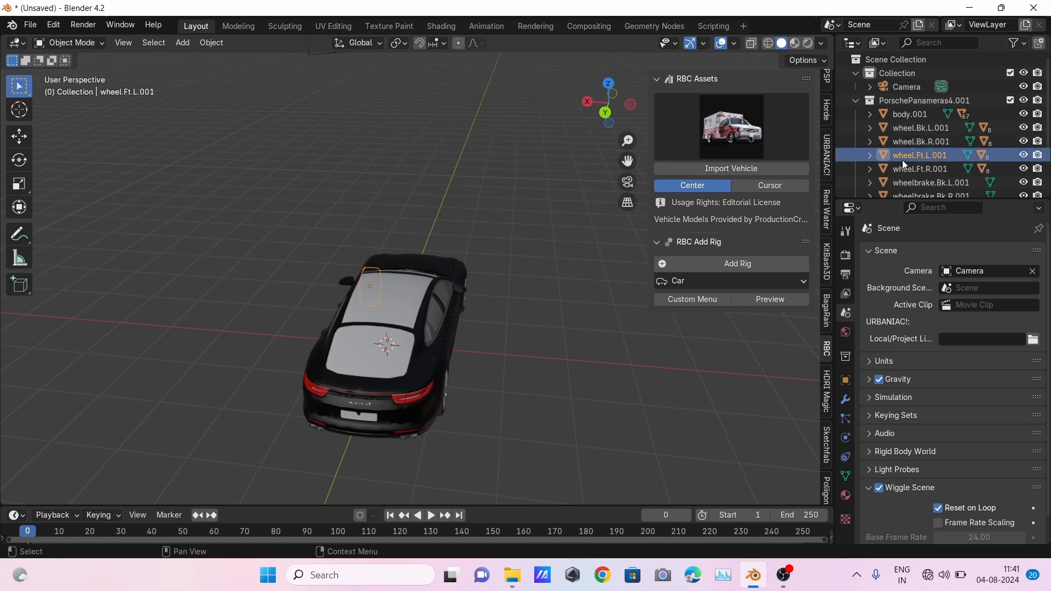
middle_click_drag(399, 278, 389, 320, "shift")
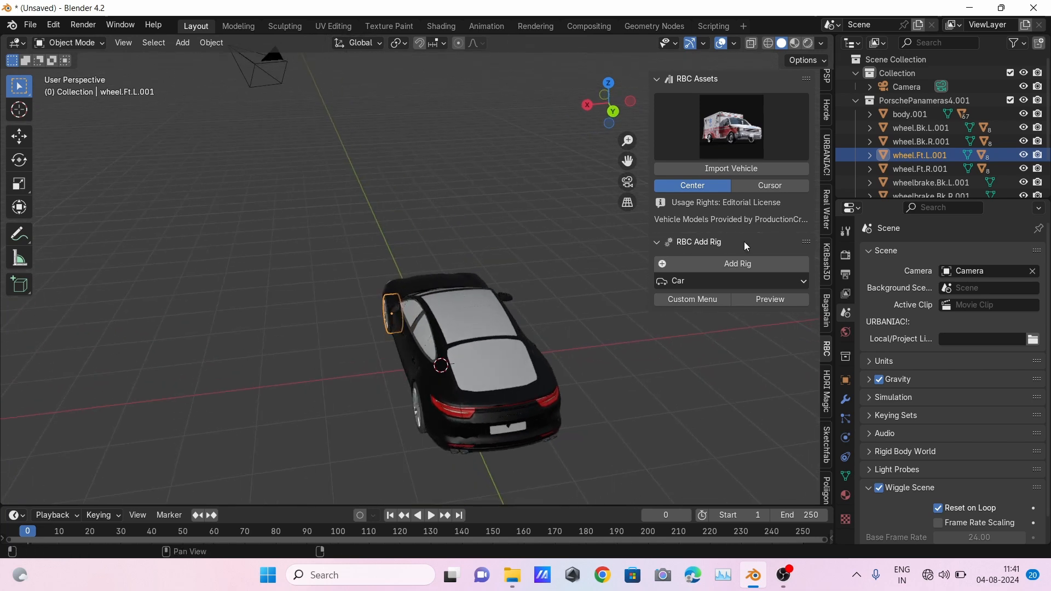
left_click(917, 169)
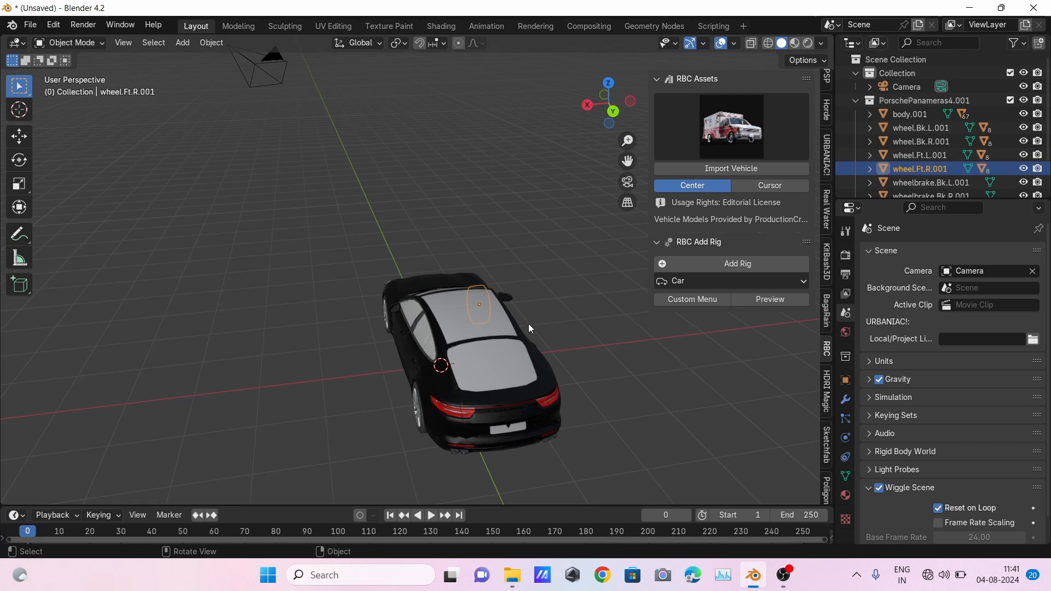
middle_click_drag(529, 327, 536, 348)
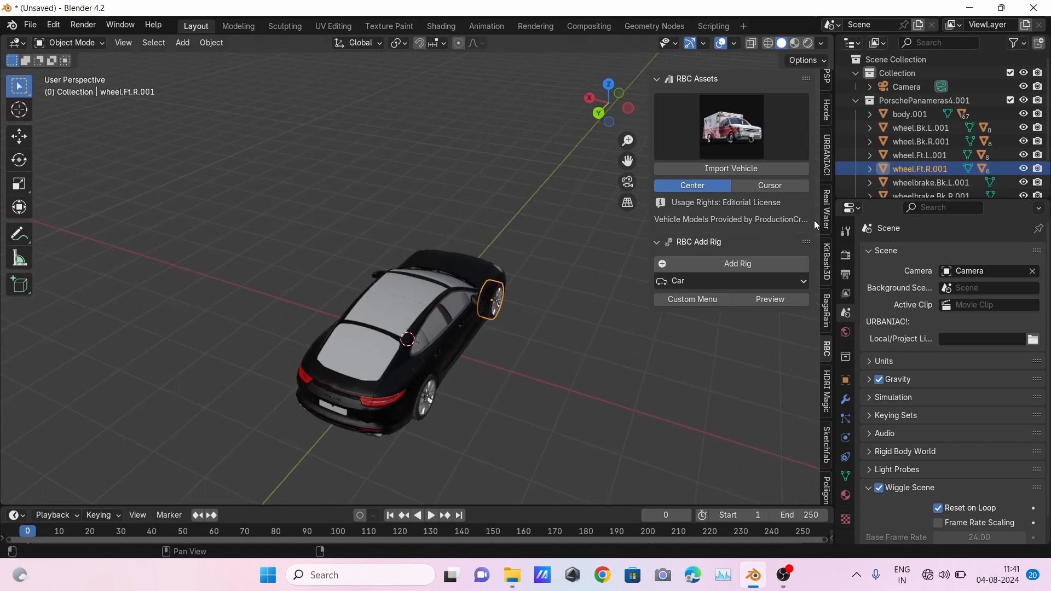
Select the back-left brake caliper, wheelbrake.Bk.L.001, and inspect it up close inside its wheel
scroll(889, 189, "down", 3)
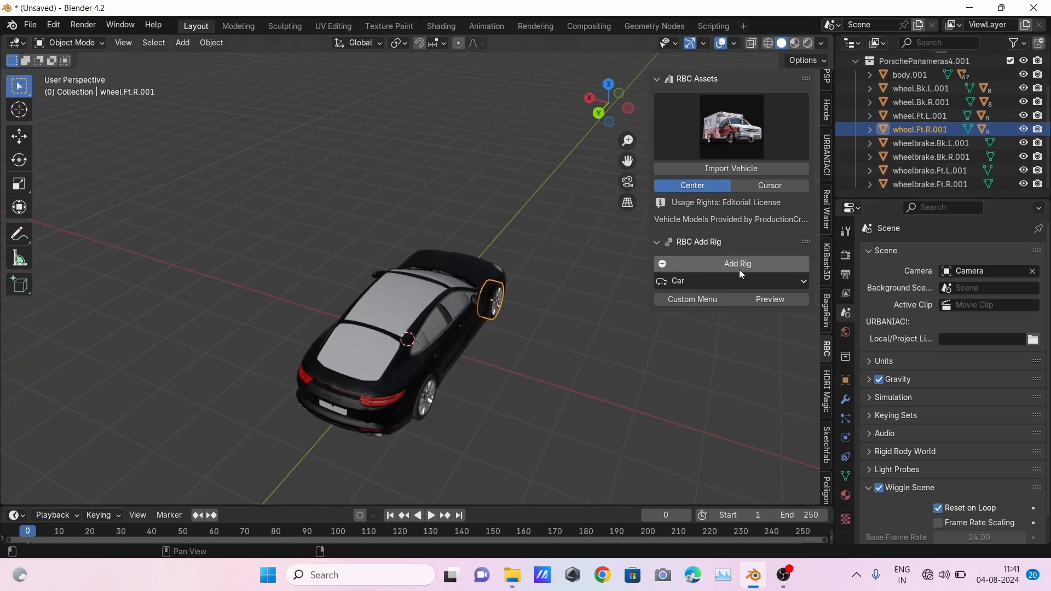
middle_click_drag(546, 318, 455, 353)
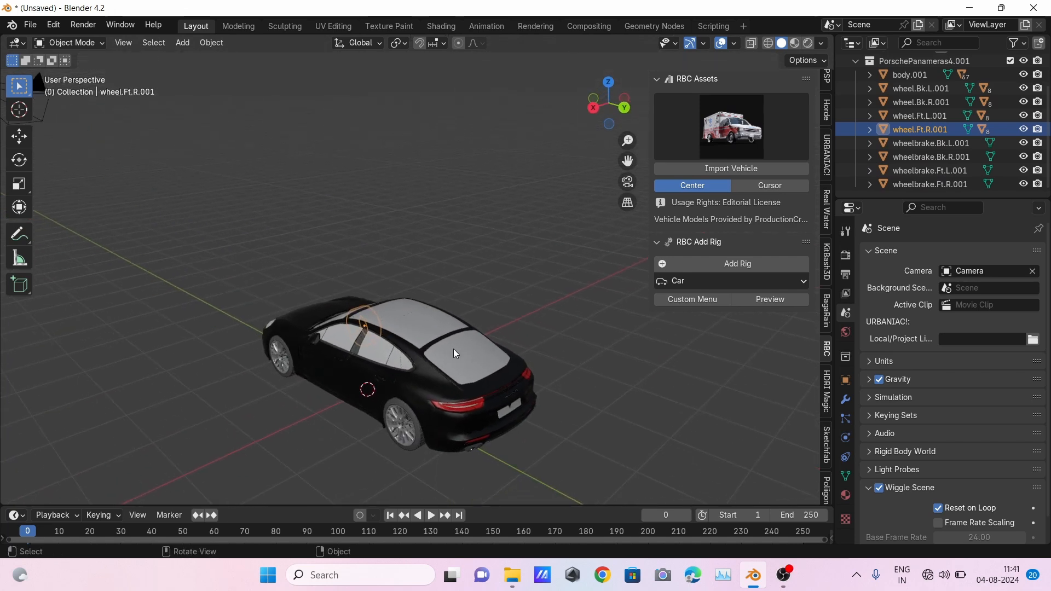
scroll(461, 392, "up", 4)
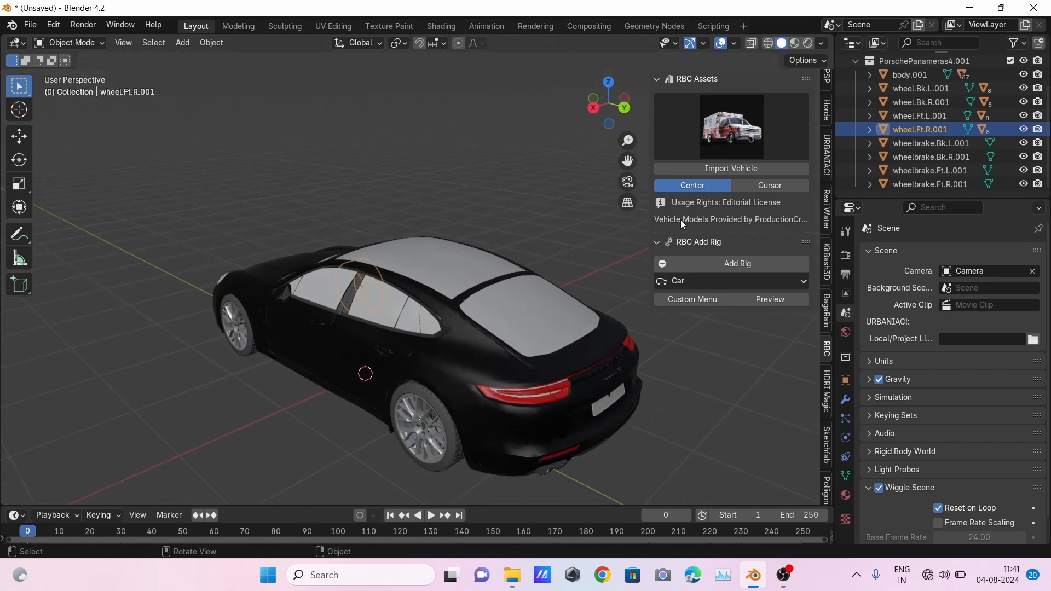
left_click(932, 145)
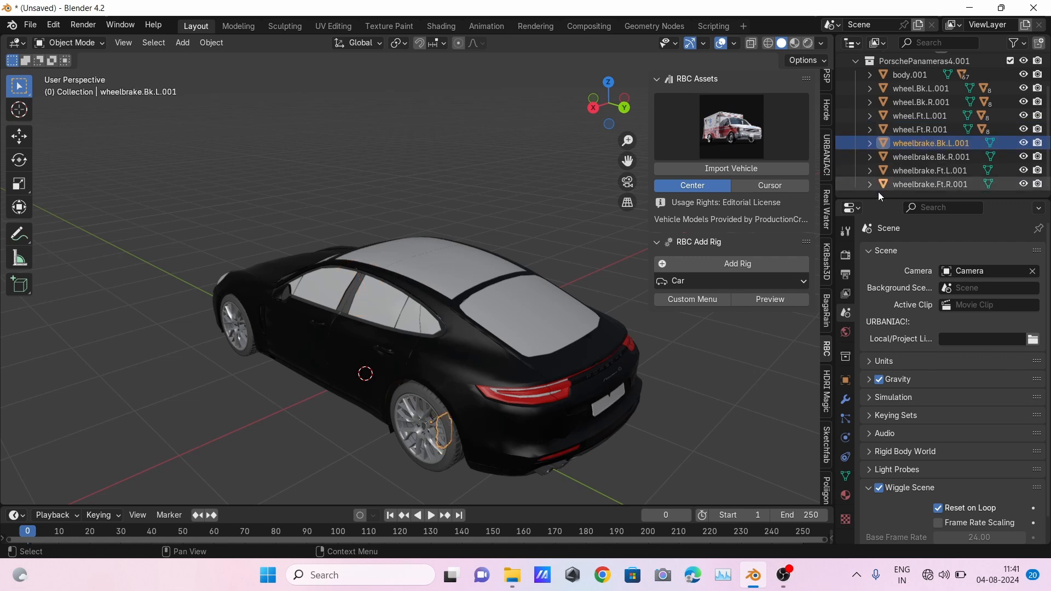
middle_click_drag(556, 416, 447, 244)
scroll(471, 416, "up", 5)
scroll(475, 372, "up", 3)
middle_click_drag(485, 393, 452, 244, "shift")
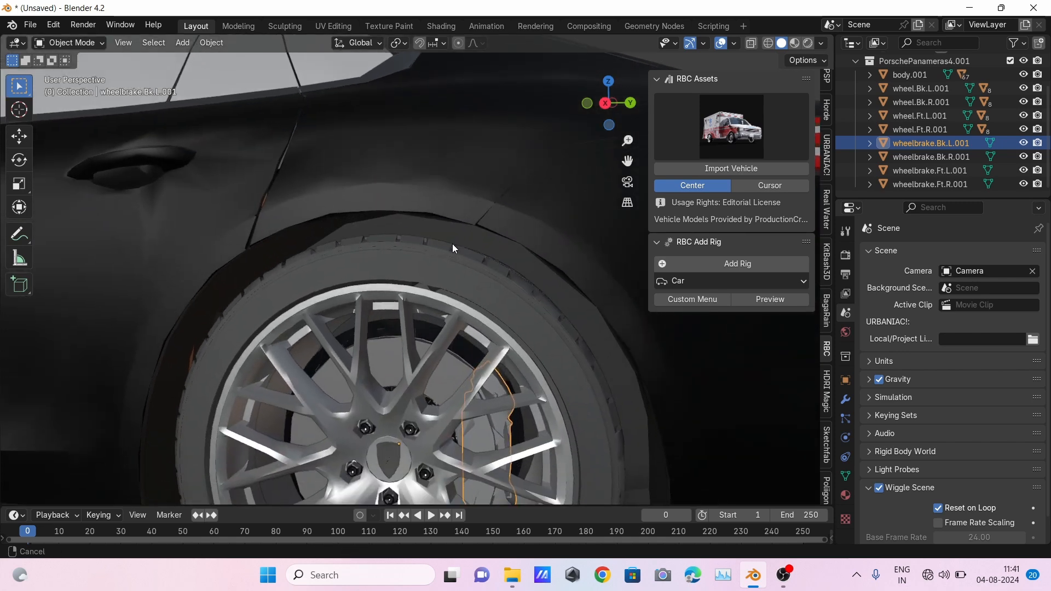
scroll(488, 426, "down", 4)
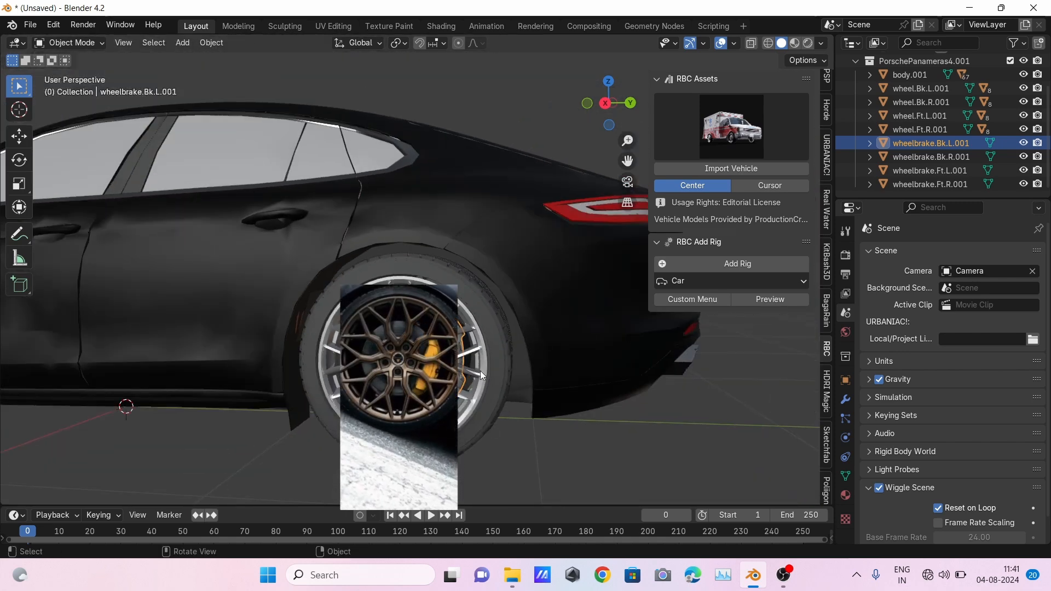
Select the back-right, front-left and front-right brake calipers in turn to check their positions on the car
left_click(928, 156)
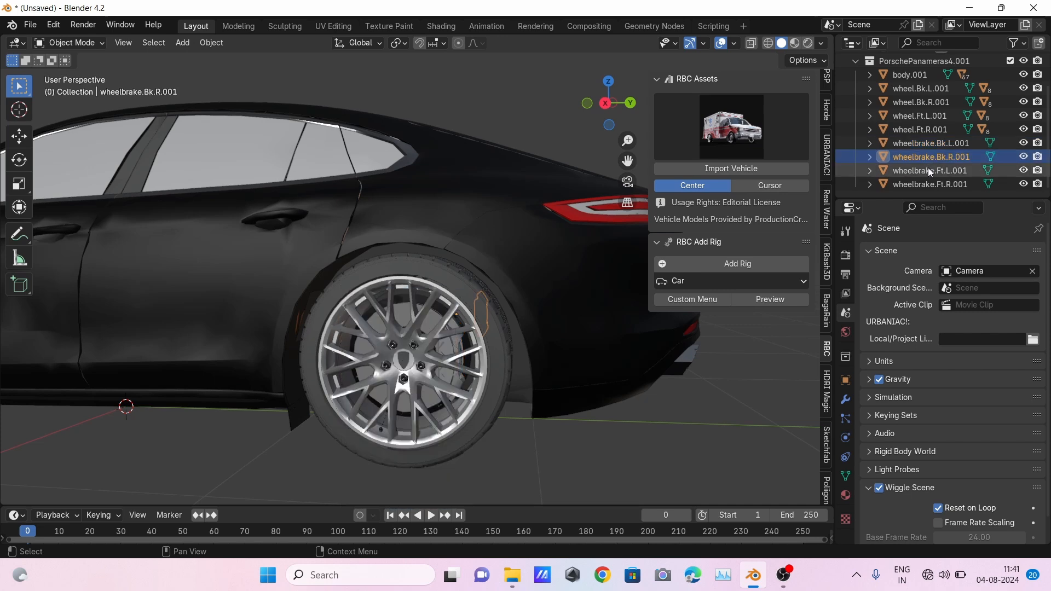
scroll(565, 340, "down", 4)
middle_click_drag(565, 340, 471, 365)
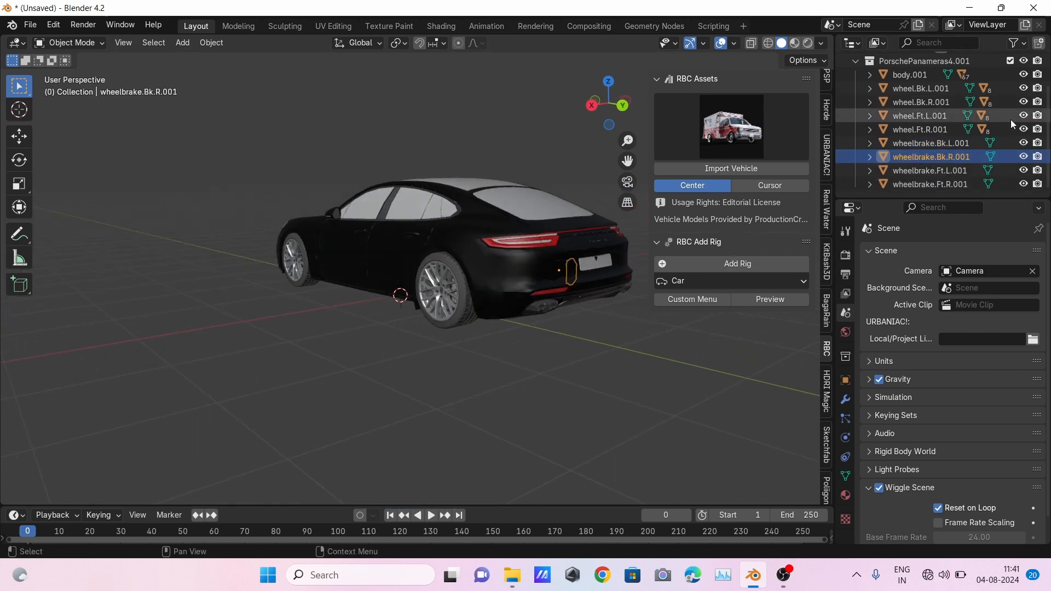
left_click(966, 174)
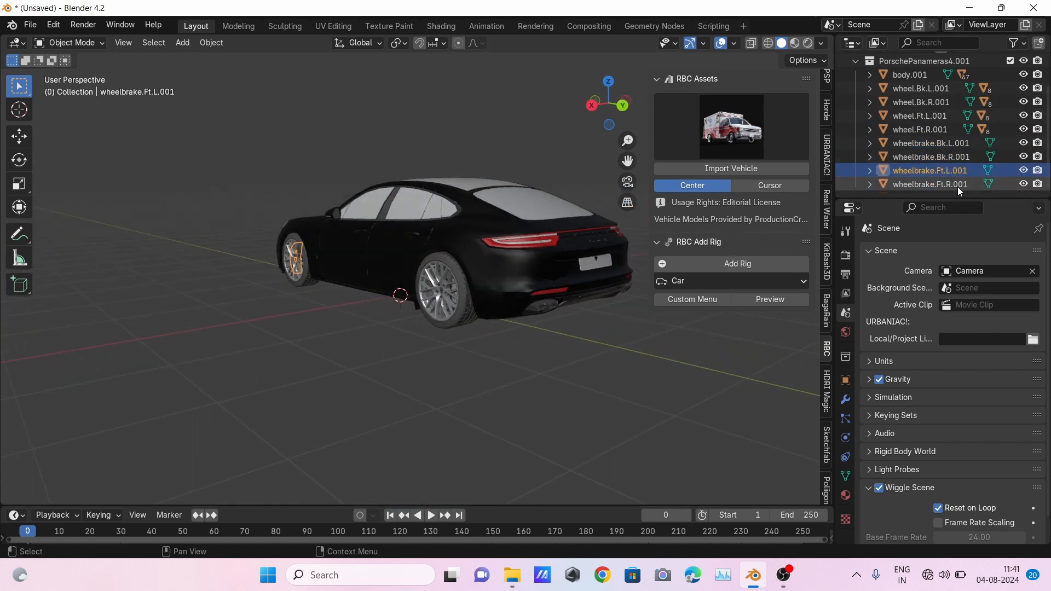
left_click(940, 185)
scroll(524, 328, "down", 2)
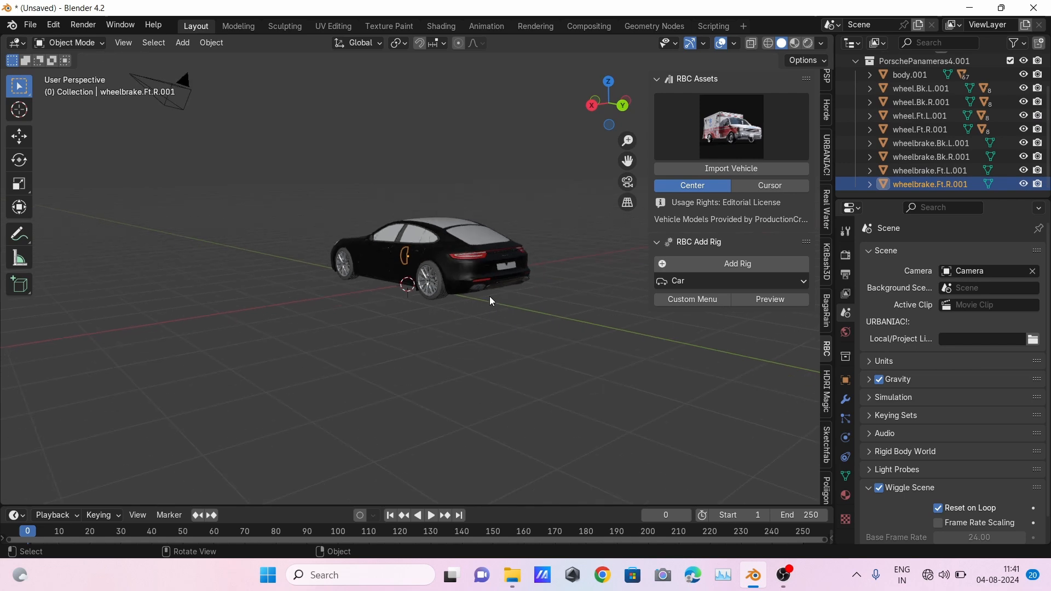
middle_click_drag(489, 297, 511, 271)
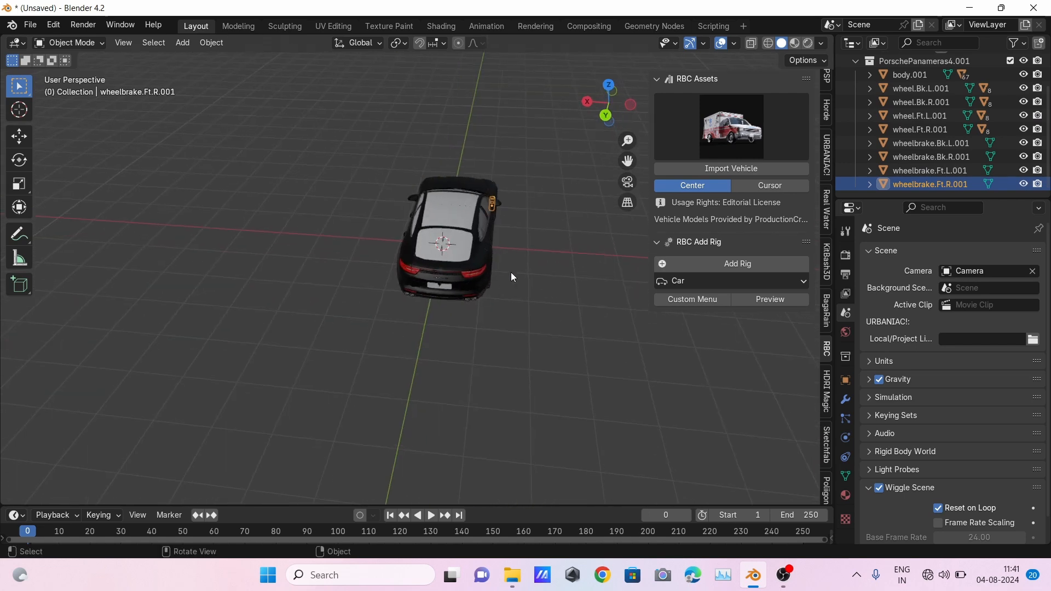
Add an RBC rig of type Car and show the Extra component slots for its wheels
left_click(735, 263)
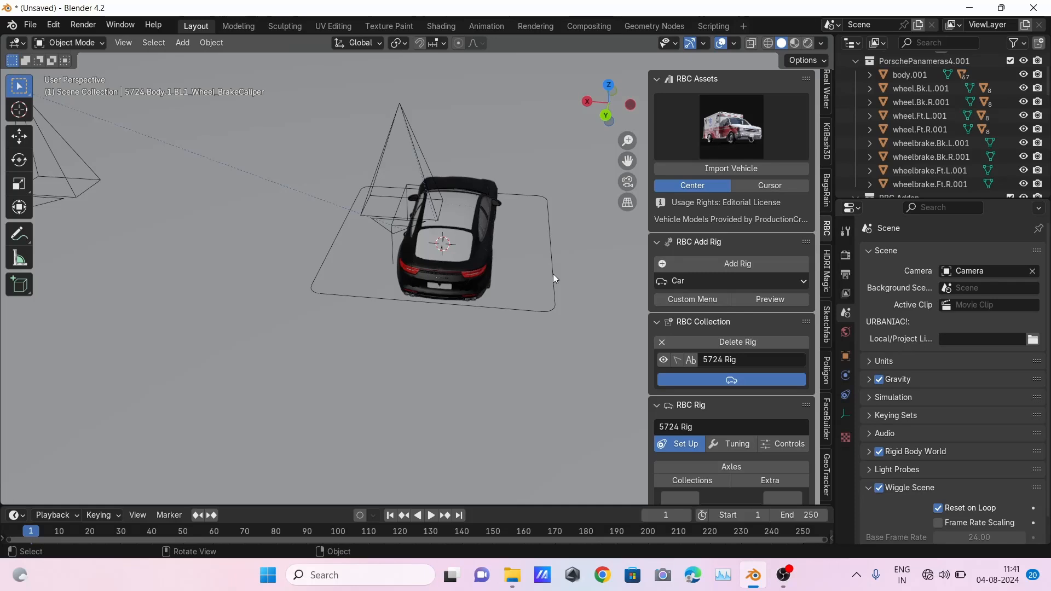
scroll(727, 421, "down", 5)
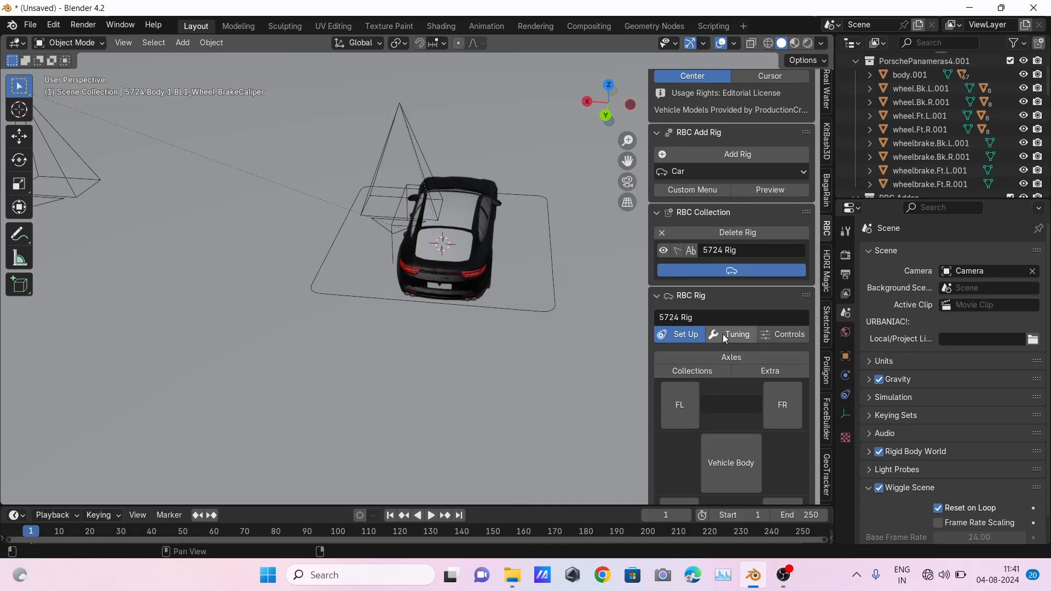
scroll(717, 339, "down", 6)
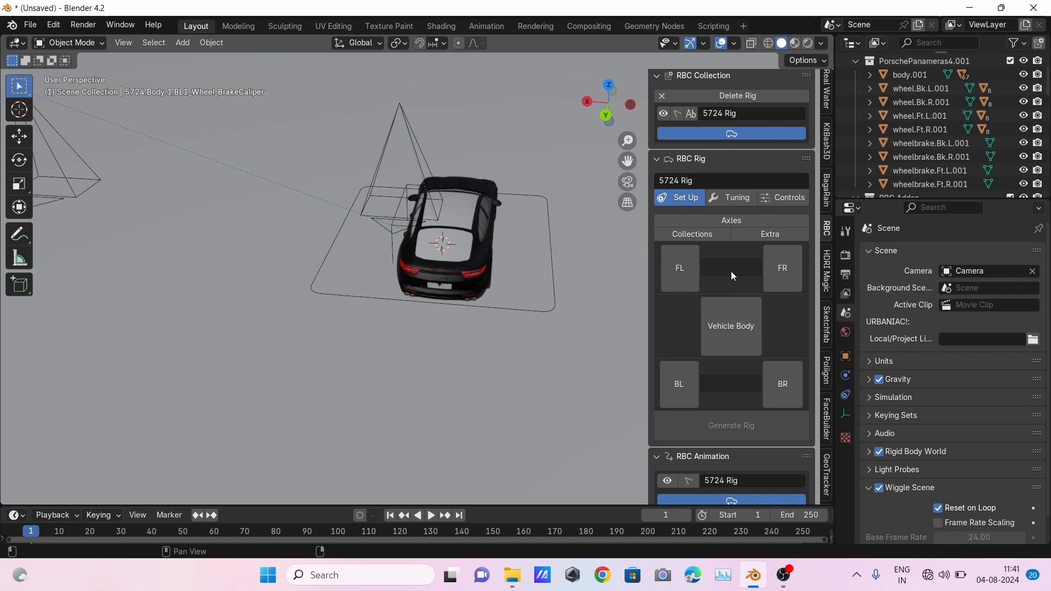
left_click(754, 235)
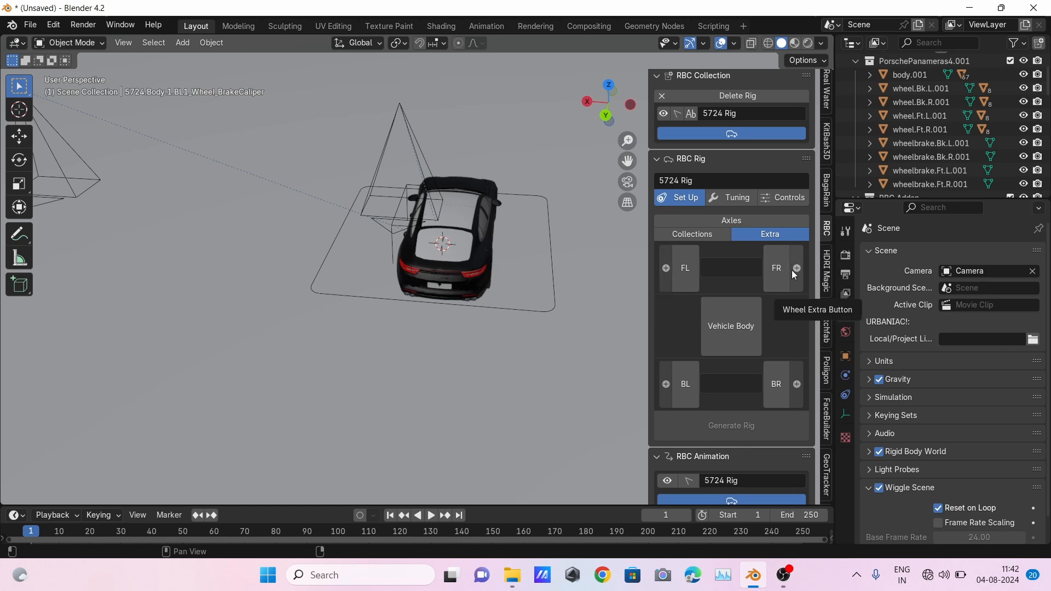
Assign body.001 as the Vehicle Body of the new rig
middle_click_drag(464, 268, 502, 280)
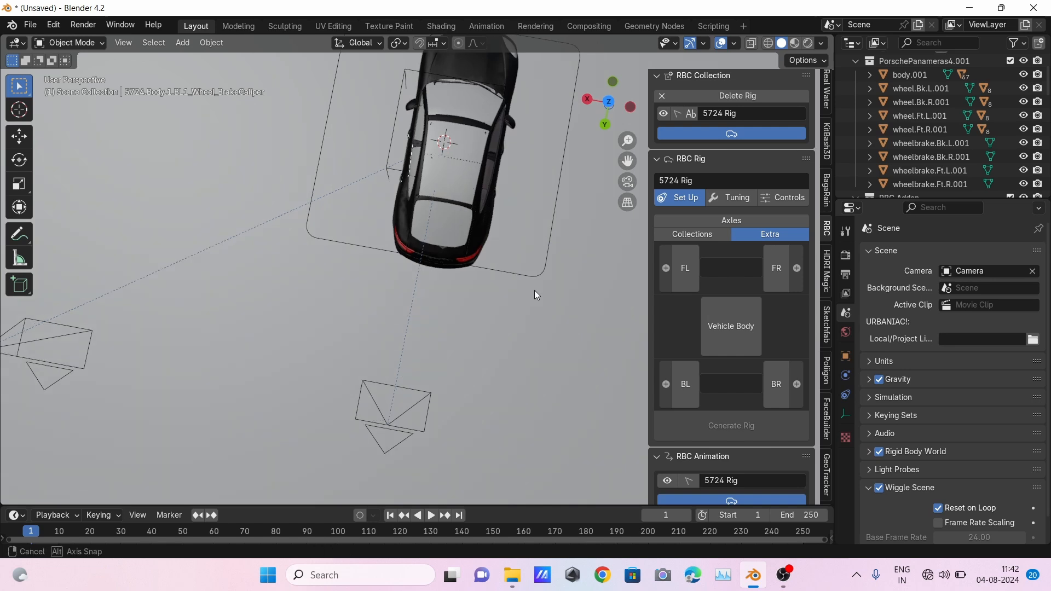
scroll(534, 290, "down", 5)
scroll(453, 316, "up", 1)
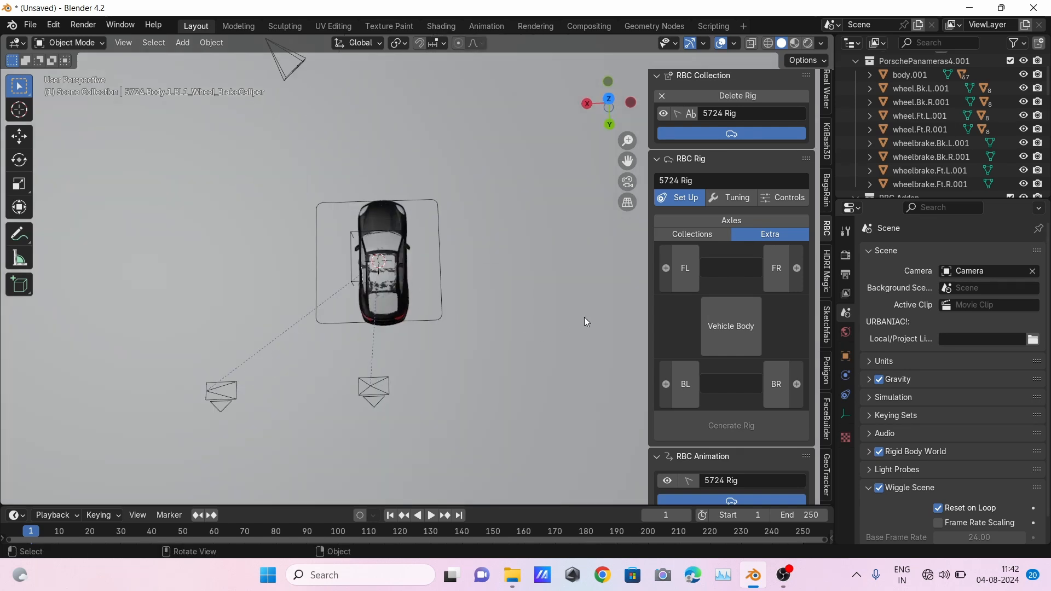
left_click(920, 78)
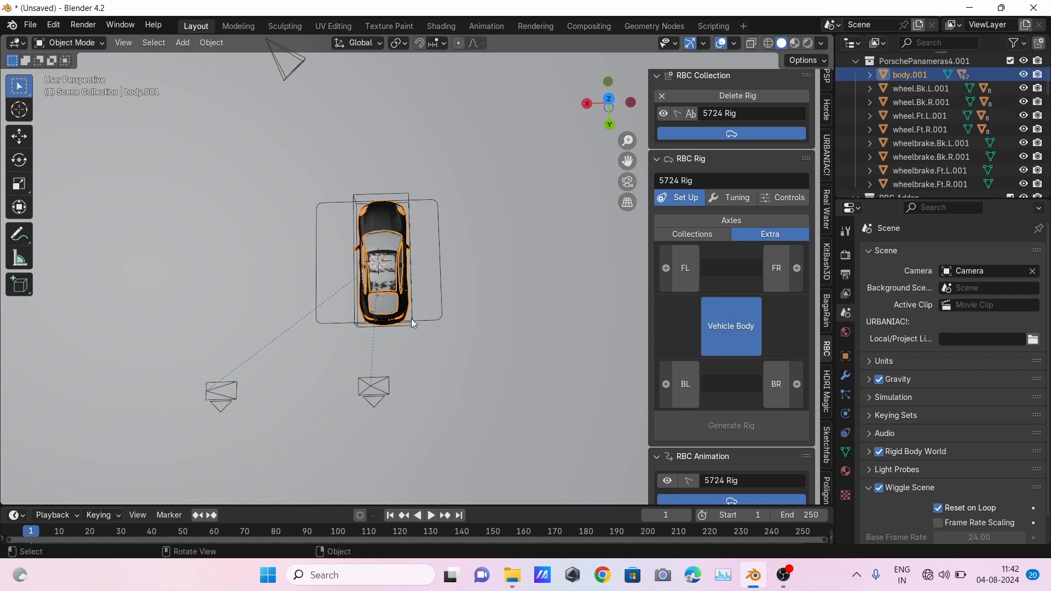
Assign wheel.Bk.L.001 as the back-left wheel (BL) of the car rig
middle_click_drag(411, 318, 405, 275)
scroll(447, 379, "up", 3)
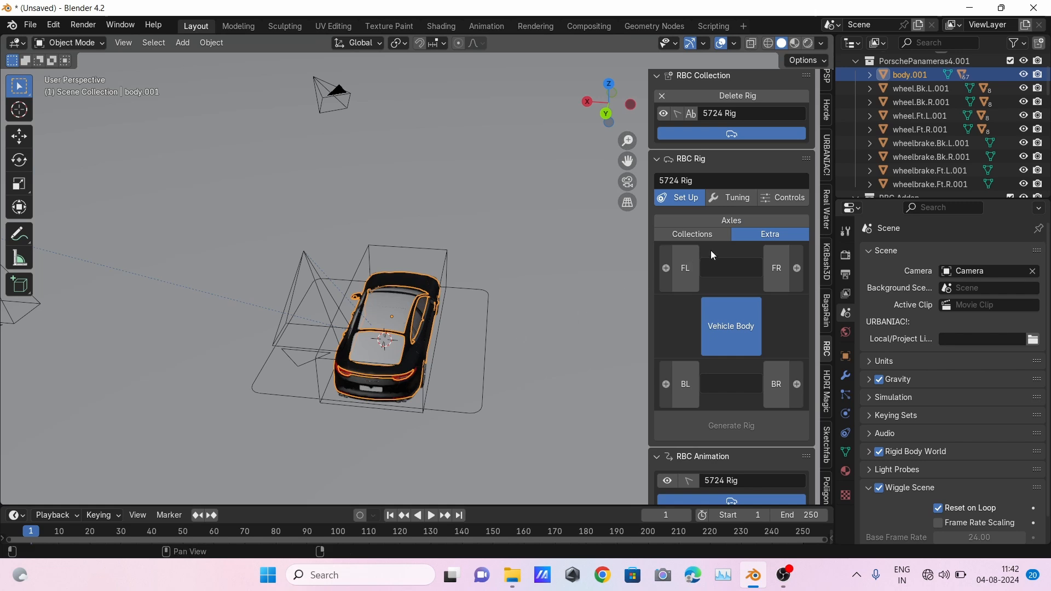
left_click(932, 89)
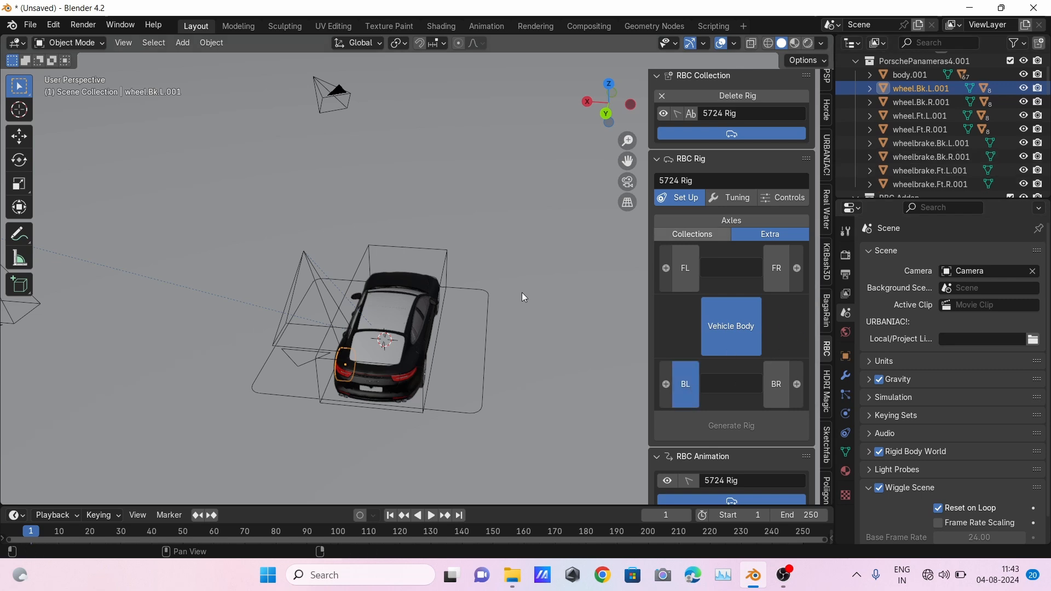
middle_click_drag(380, 405, 534, 318)
scroll(501, 323, "up", 3)
scroll(532, 334, "up", 3)
middle_click_drag(506, 389, 419, 338, "shift")
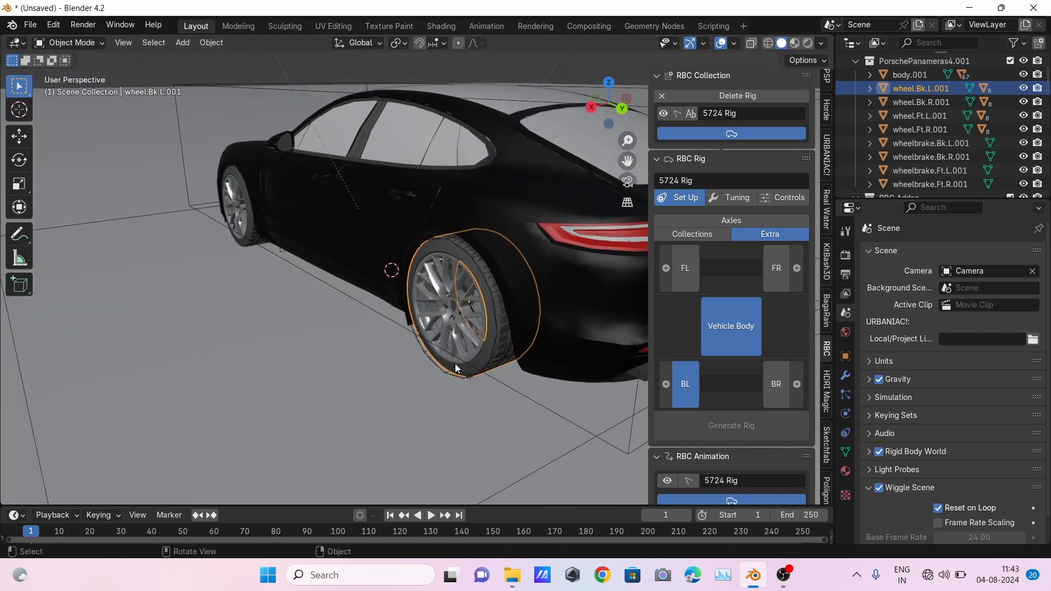
scroll(465, 360, "up", 2)
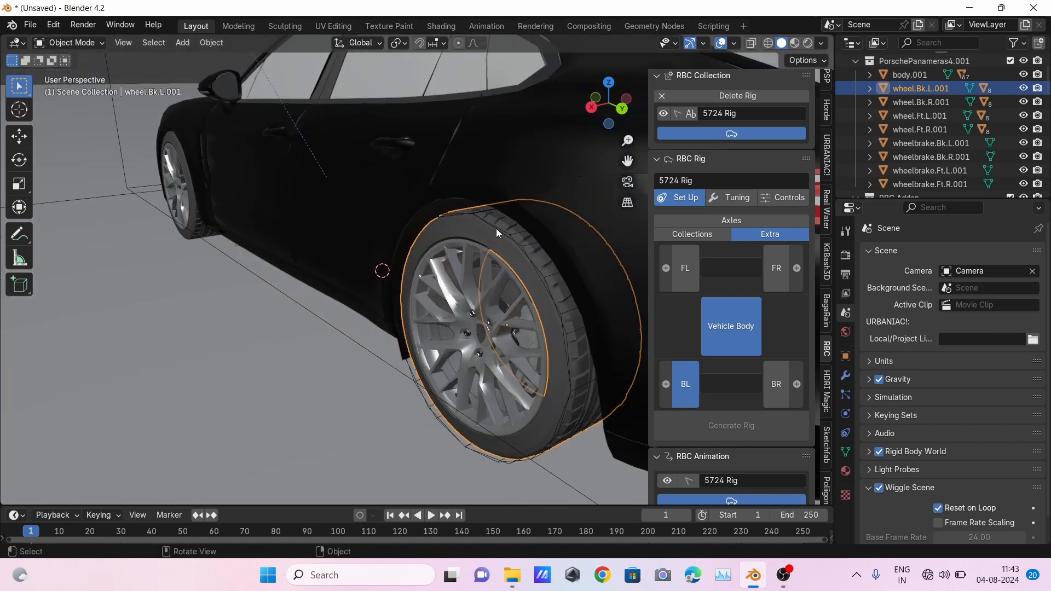
left_click(681, 391)
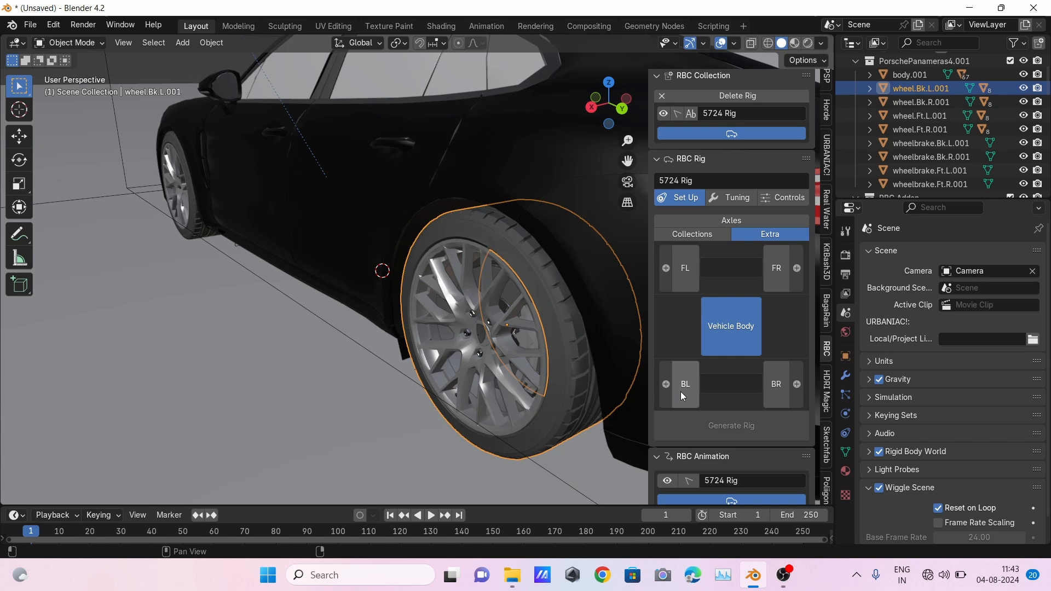
left_click(681, 392)
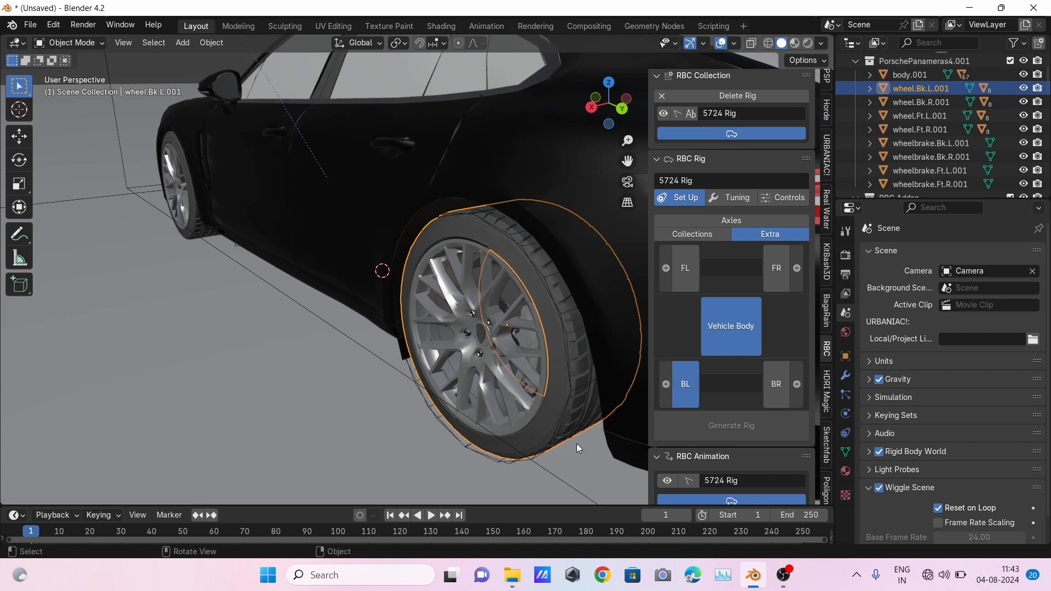
Assign wheel.Bk.R.001 as the back-right wheel (BR) of the car rig
scroll(505, 400, "down", 8)
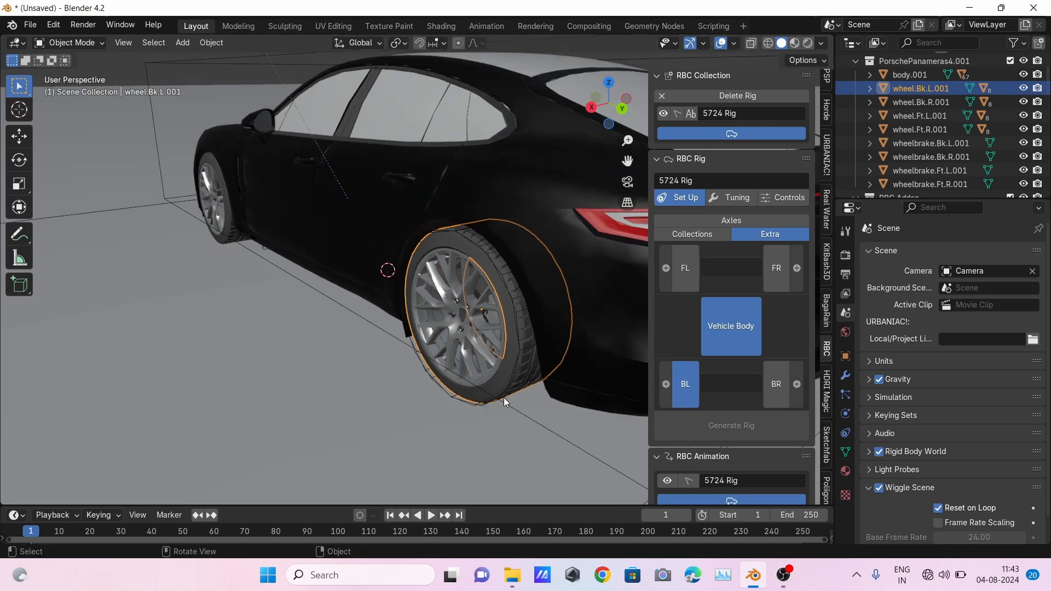
middle_click_drag(504, 401, 547, 257)
left_click(911, 104)
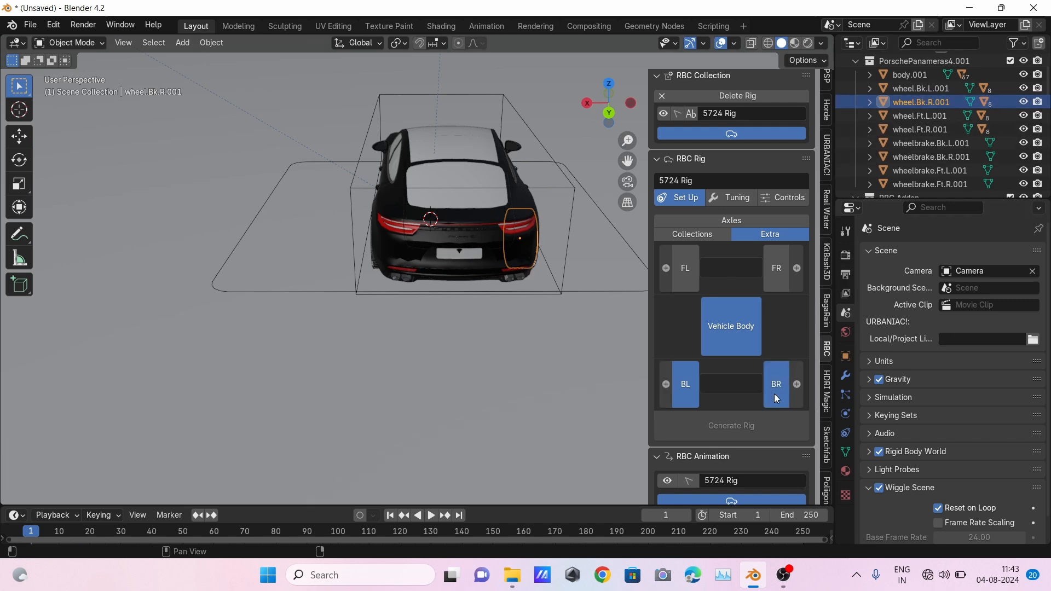
middle_click_drag(549, 310, 364, 340)
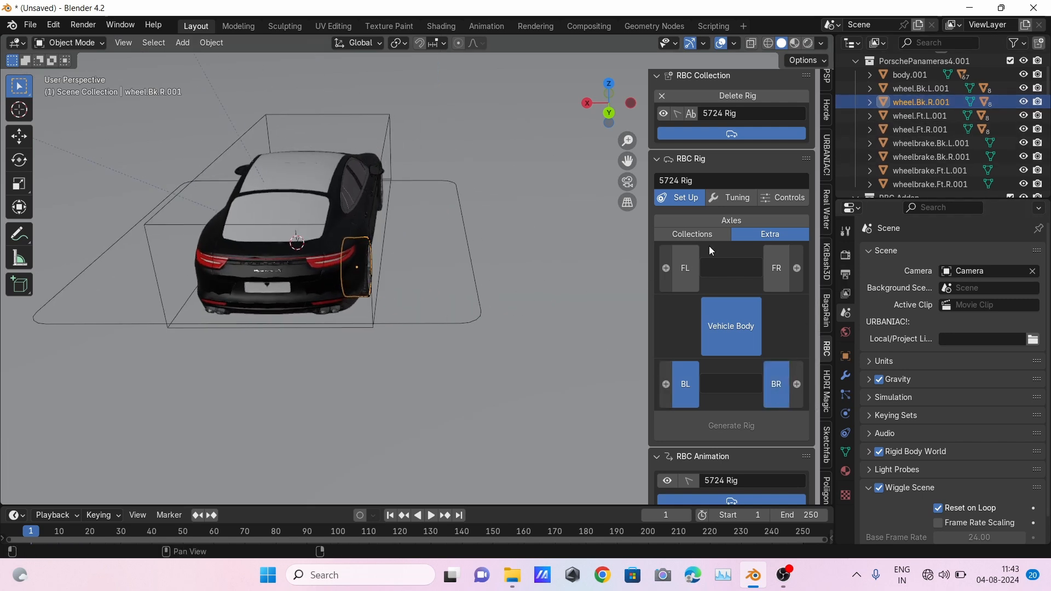
Assign wheel.Ft.L.001 as the front-left wheel (FL) and wheel.Ft.R.001 as the front-right wheel (FR)
left_click(945, 115)
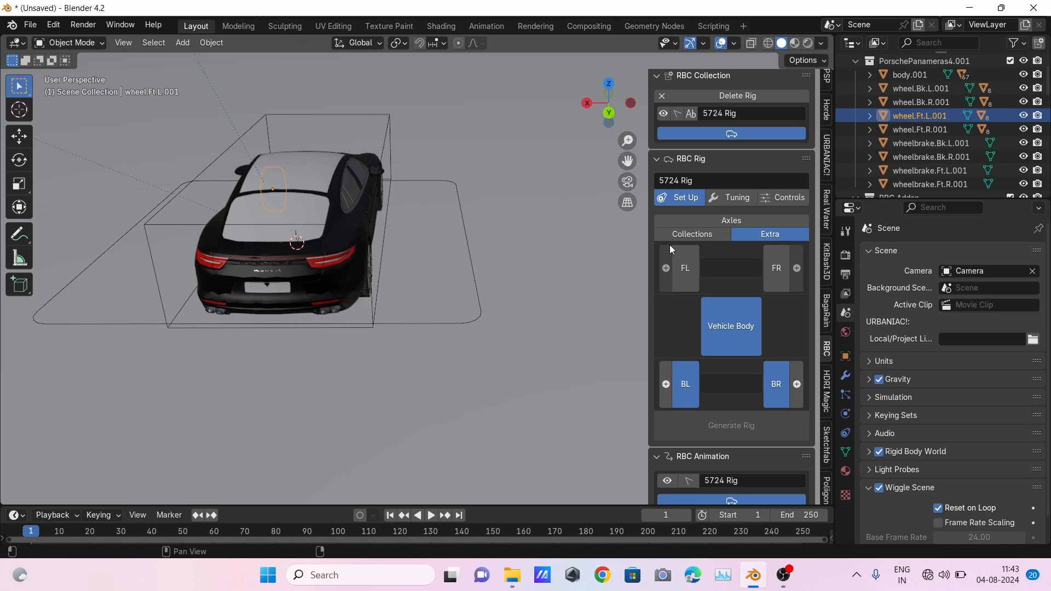
left_click(686, 278)
left_click(921, 130)
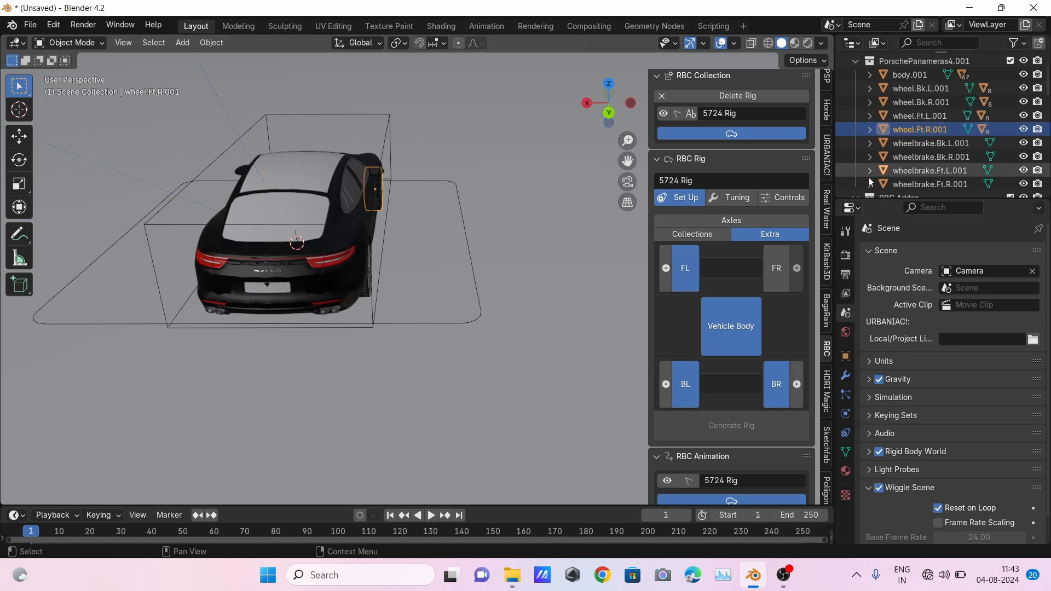
left_click(775, 276)
scroll(390, 163, "up", 8)
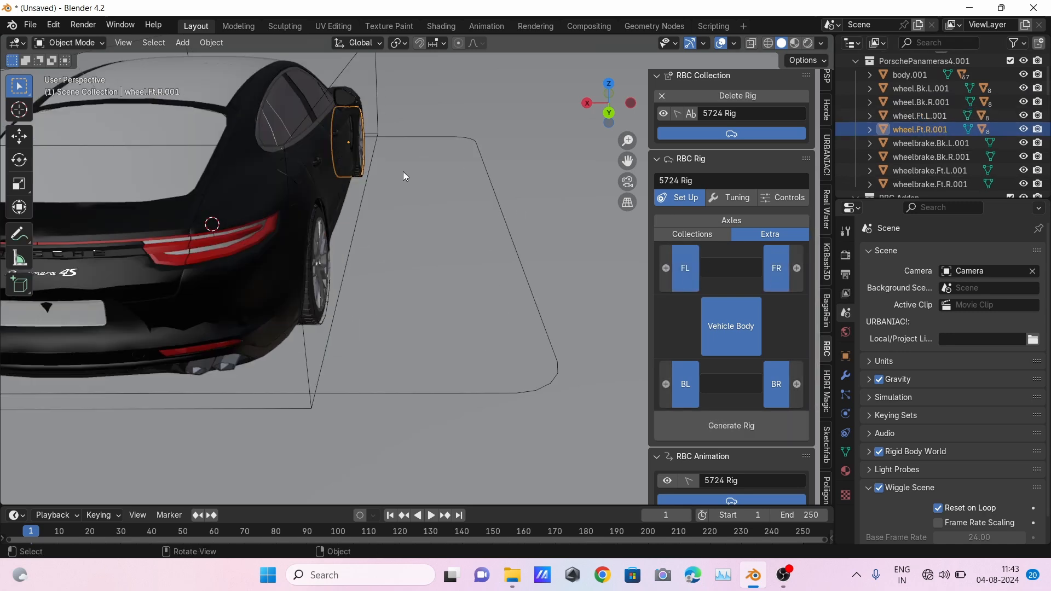
middle_click_drag(423, 182, 399, 300)
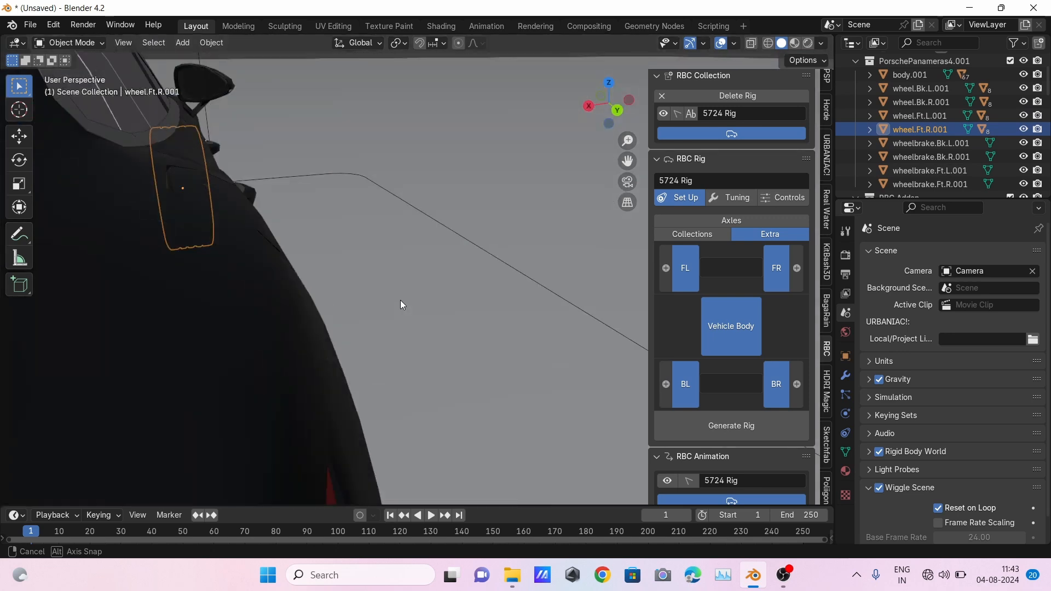
scroll(401, 299, "down", 5)
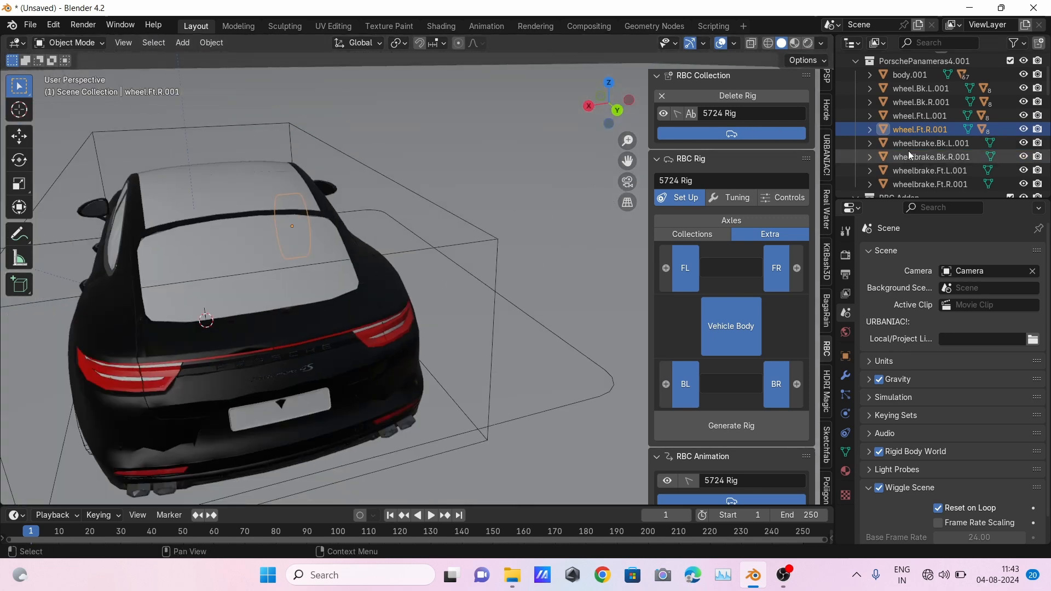
Add the brake caliper wheelbrake.Bk.L.001 as the extra object of the back-left wheel
scroll(908, 155, "down", 3)
scroll(926, 123, "up", 3)
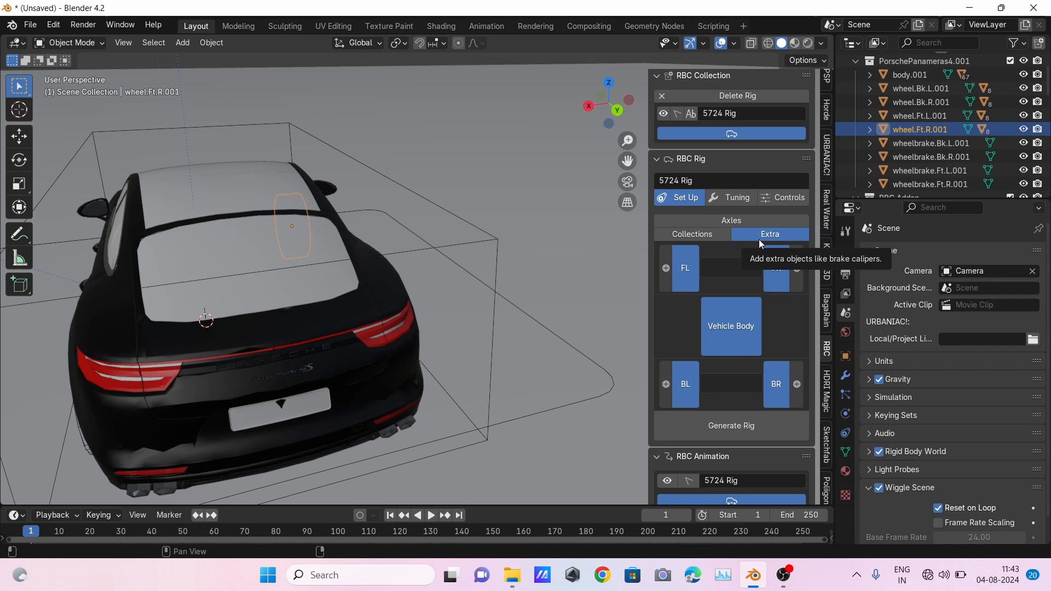
scroll(761, 244, "down", 1)
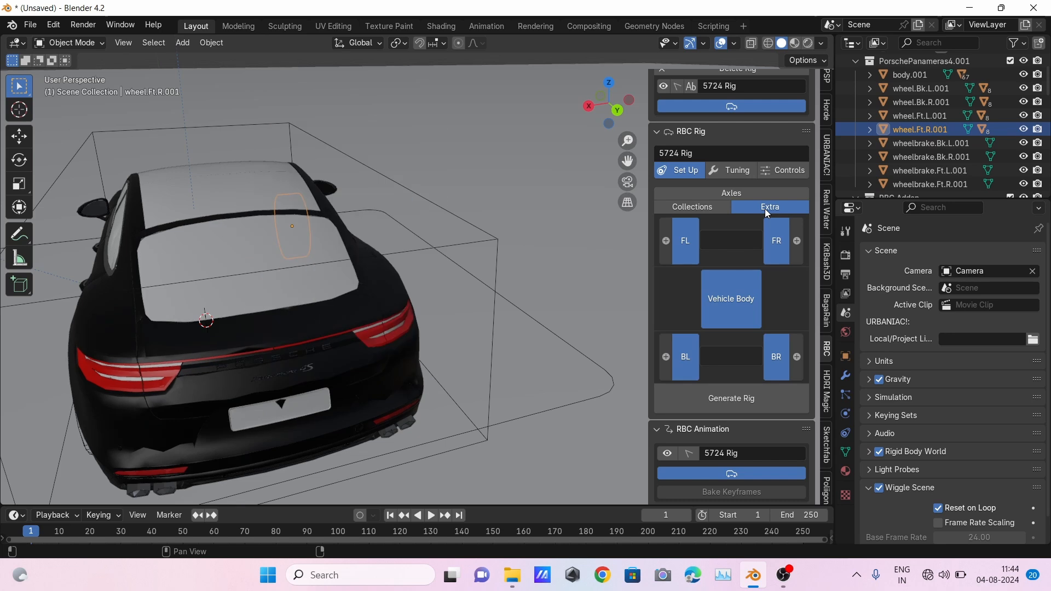
left_click(926, 143)
left_click(666, 358)
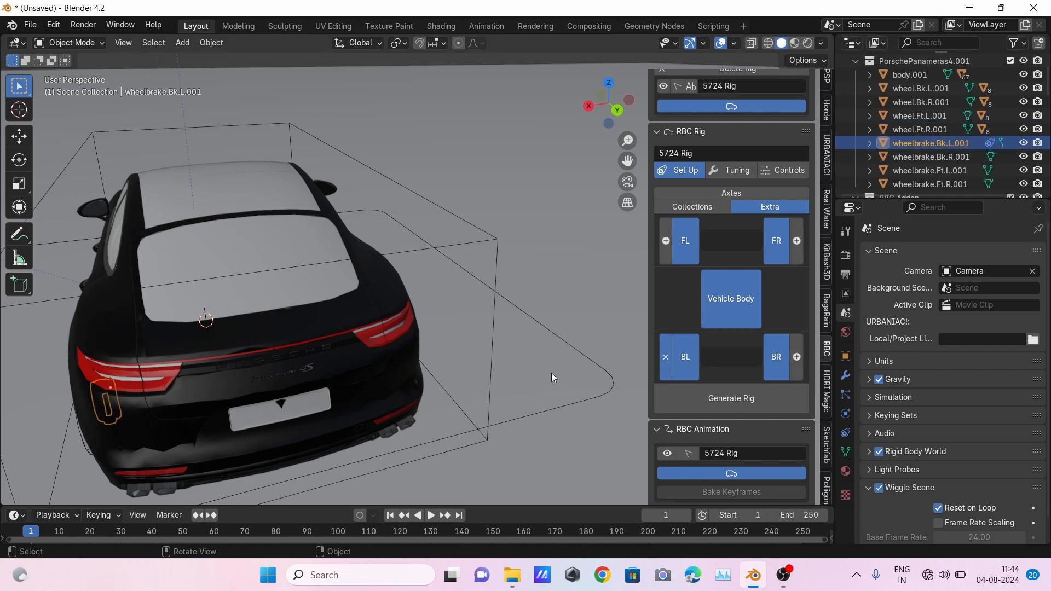
scroll(300, 373, "down", 3)
middle_click_drag(323, 369, 397, 356)
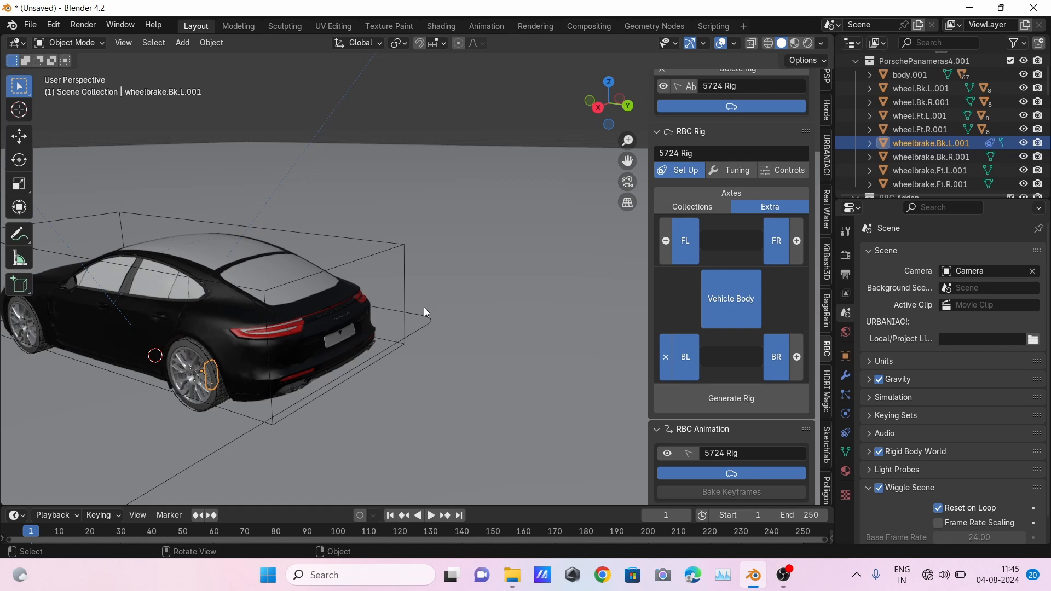
middle_click_drag(423, 307, 394, 296)
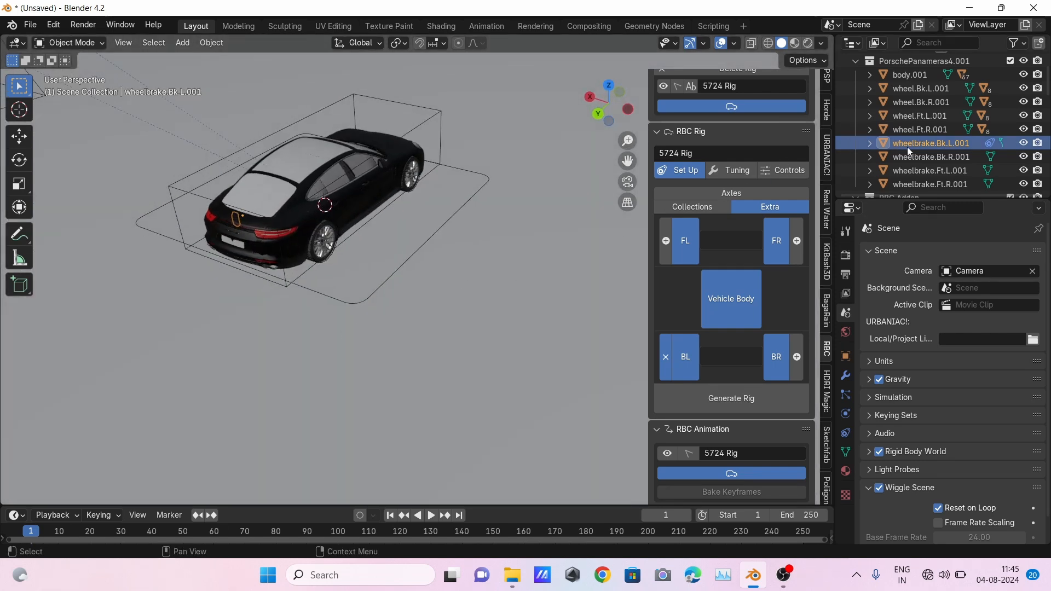
Add wheelbrake.Bk.R.001, wheelbrake.Ft.L.001 and wheelbrake.Ft.R.001 as the extra objects of their matching wheels
left_click(931, 157)
left_click(796, 356)
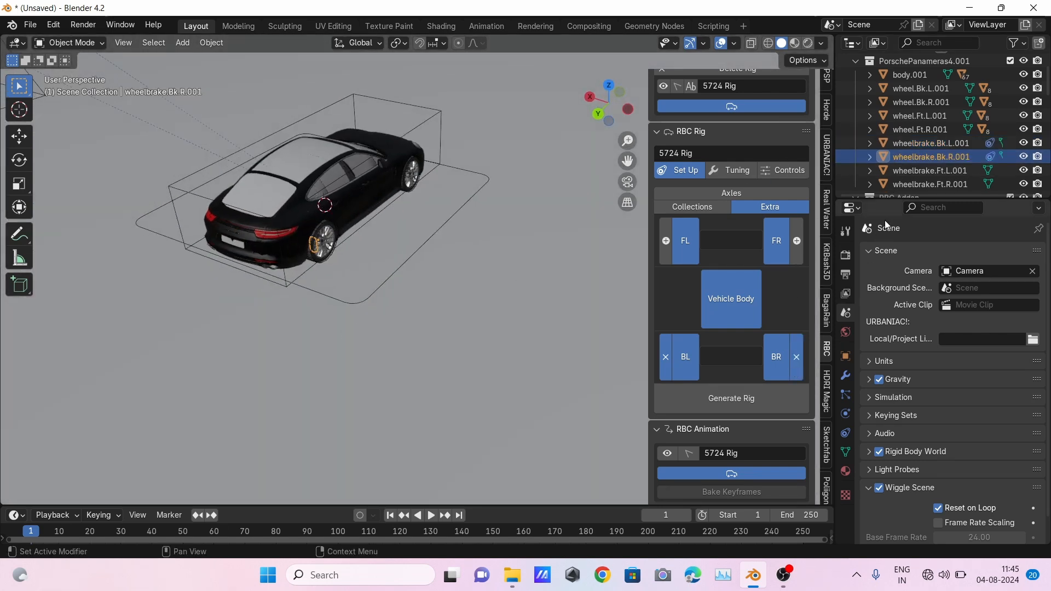
left_click(930, 171)
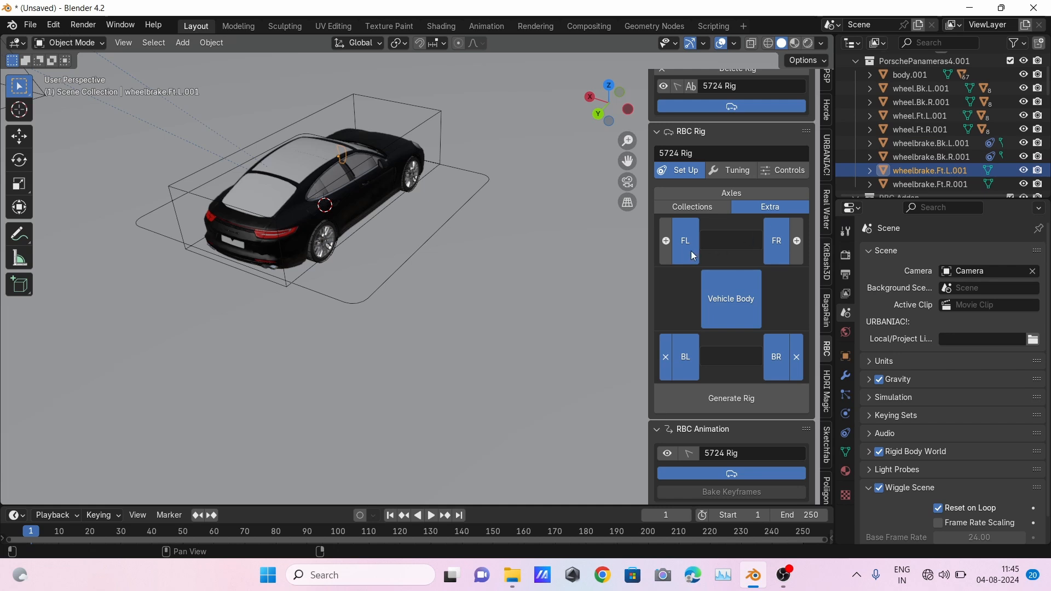
left_click(891, 183)
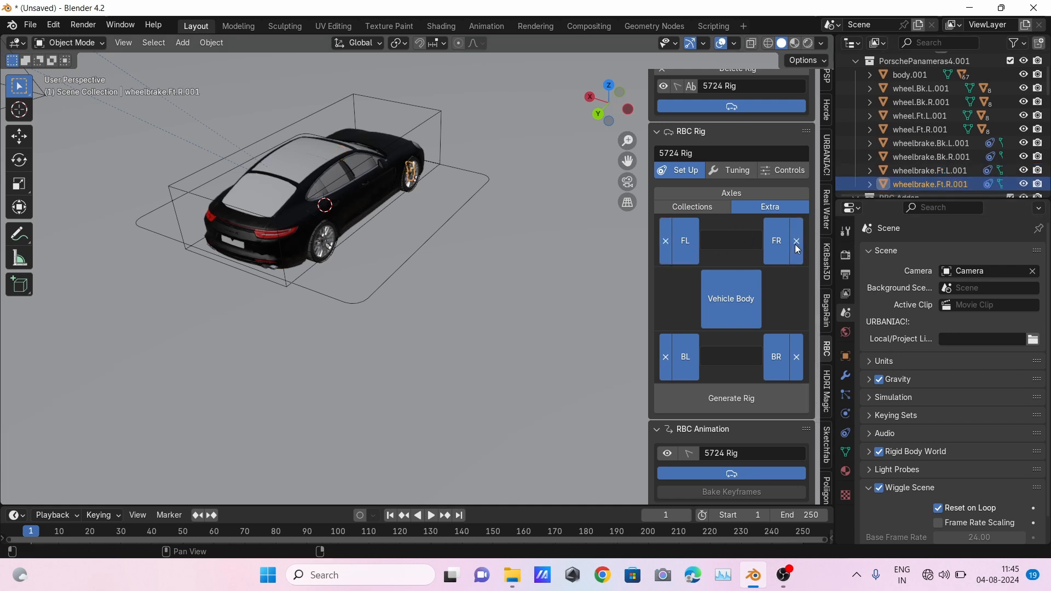
Generate the car rig from the assigned body, wheels and brake calipers
scroll(735, 399, "down", 1)
scroll(514, 243, "up", 3)
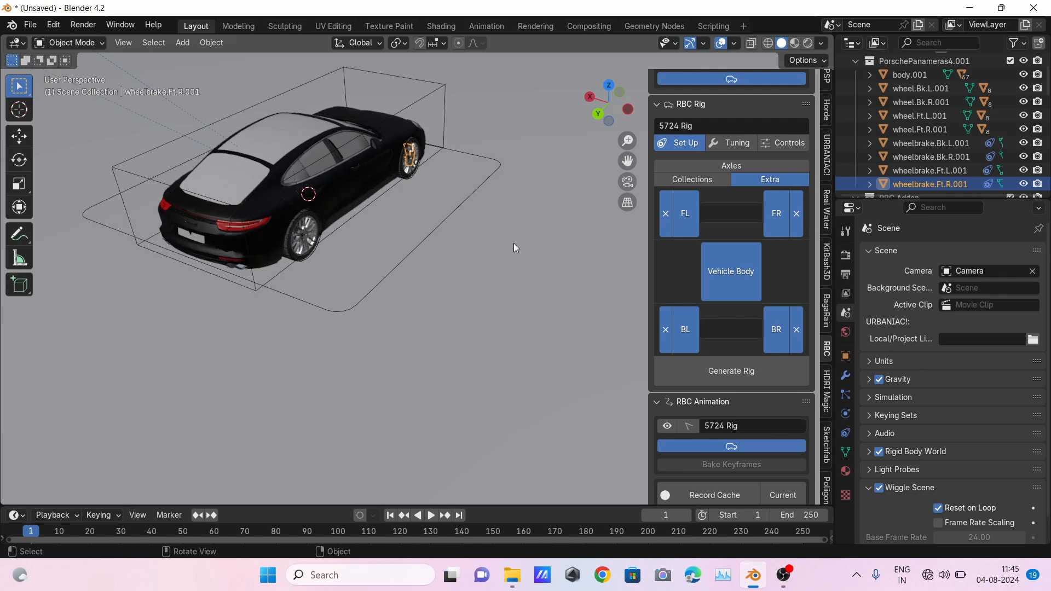
middle_click_drag(376, 210, 452, 301, "shift")
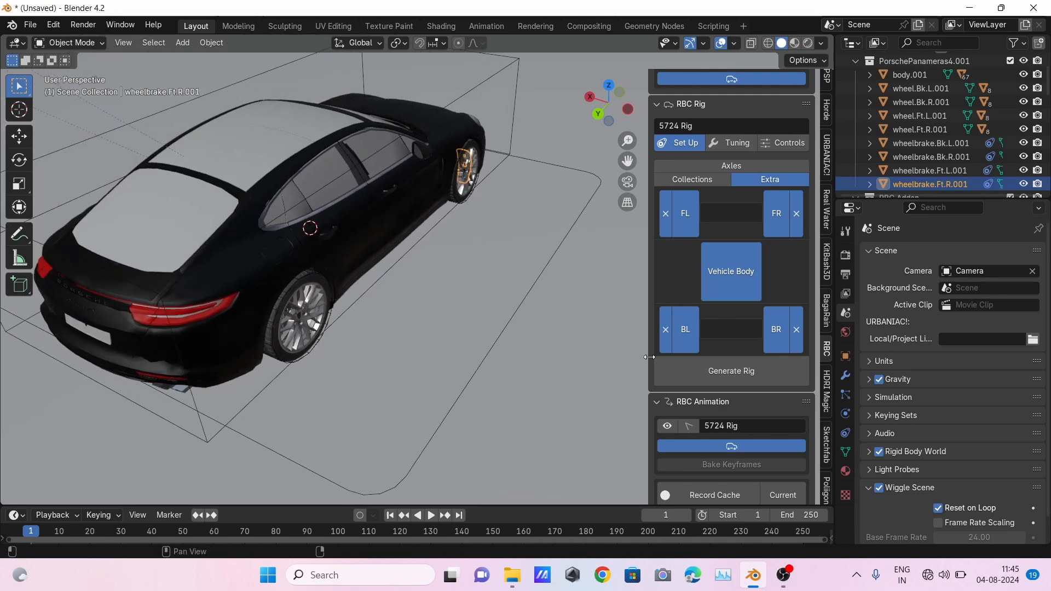
left_click(729, 374)
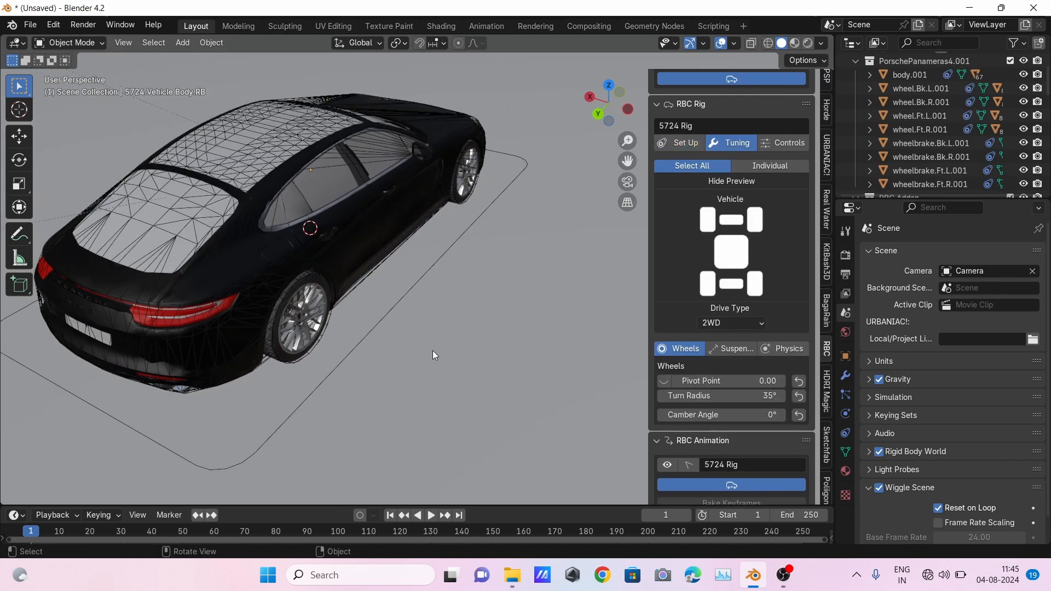
Examine the generated rig's wireframe over the car's side, roof and windshield from several angles
scroll(363, 341, "down", 4)
middle_click_drag(364, 290, 460, 276)
middle_click_drag(268, 294, 390, 302, "shift")
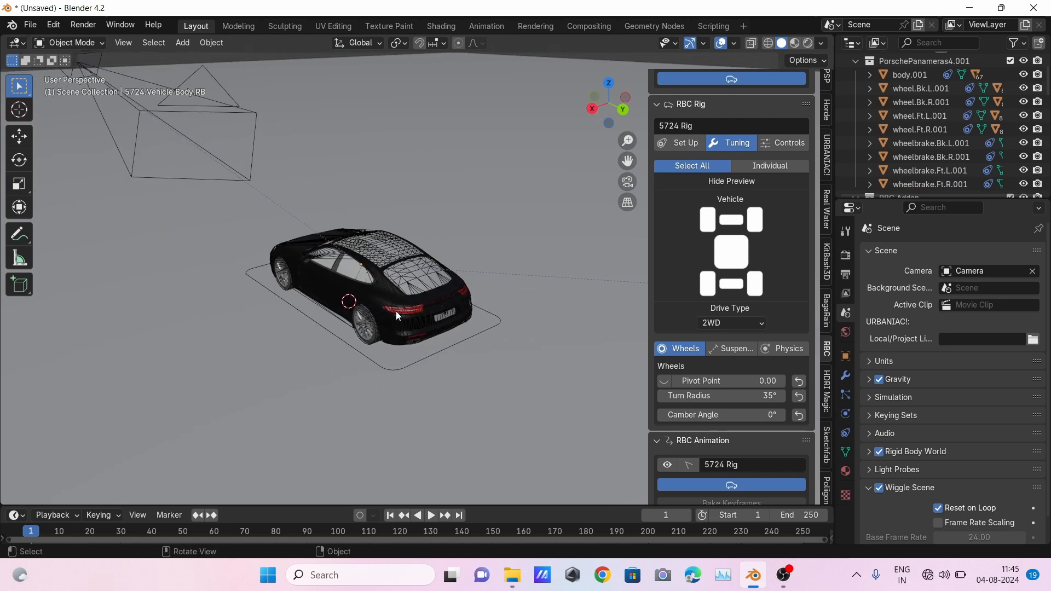
scroll(383, 317, "up", 4)
middle_click_drag(333, 335, 422, 312)
scroll(416, 343, "down", 4)
scroll(397, 305, "up", 5)
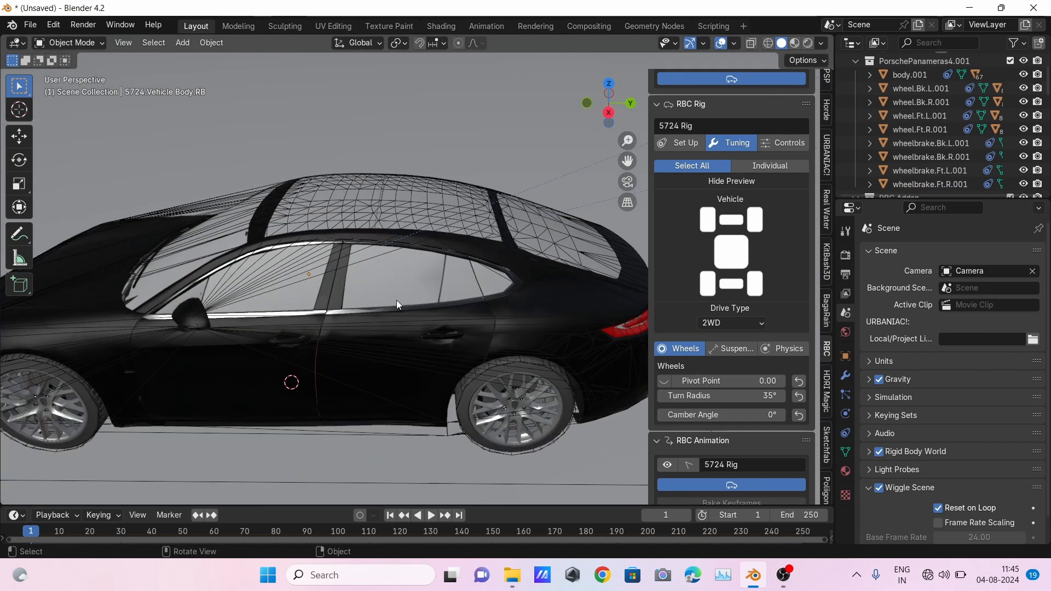
left_click(219, 209)
left_click(229, 185)
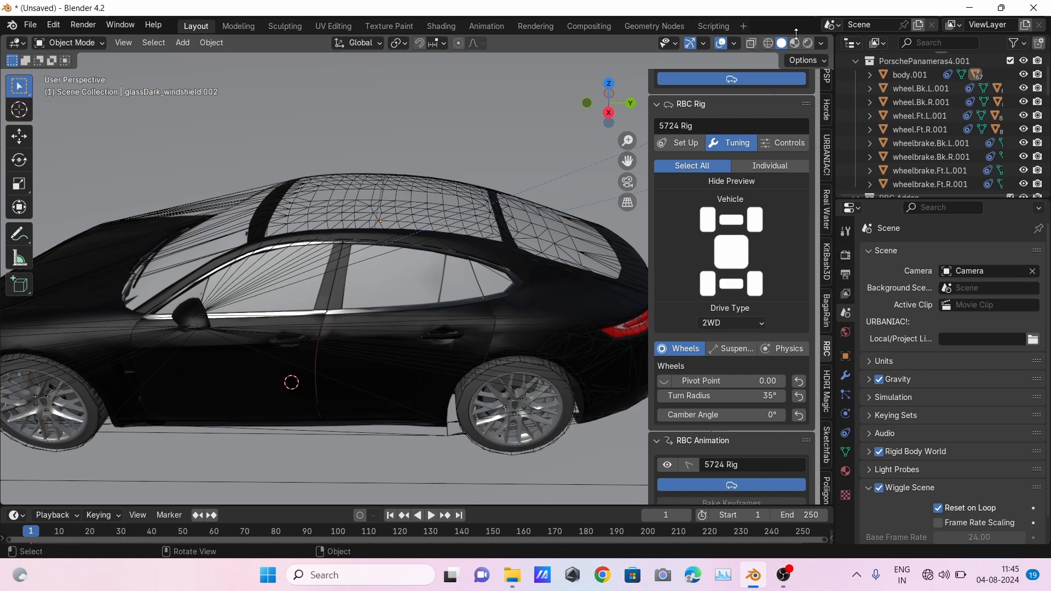
Switch the viewport to rendered shading and add a Sun light to the scene
left_click(795, 43)
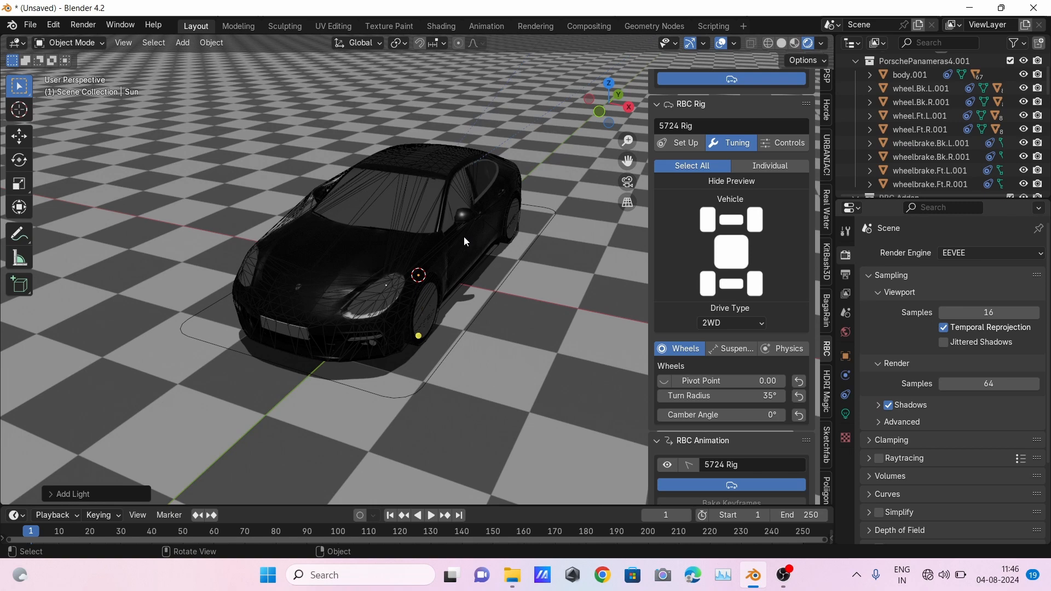
middle_click_drag(465, 241, 287, 304)
scroll(450, 296, "up", 4)
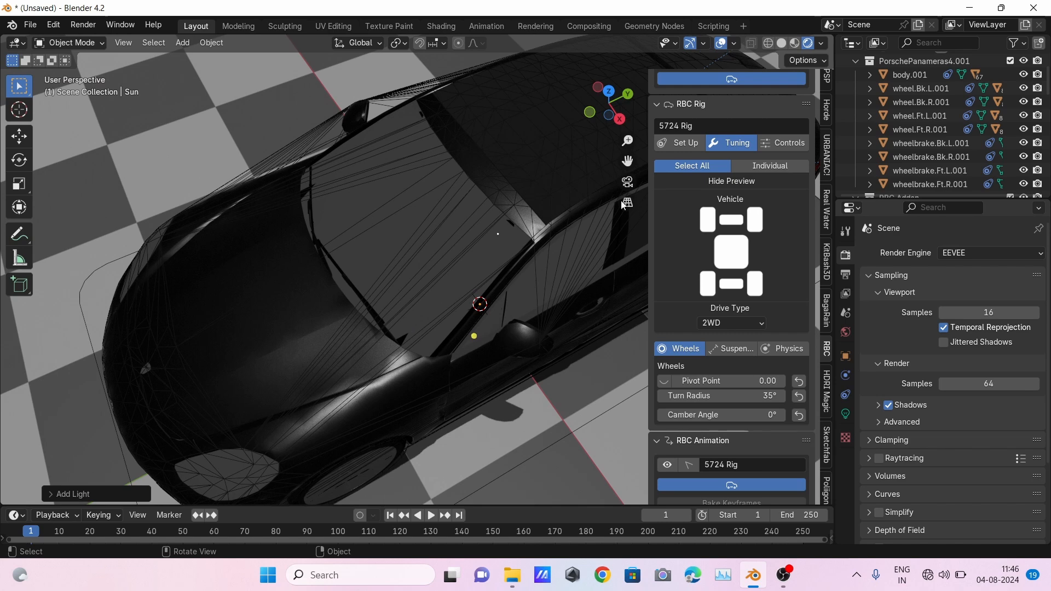
Hide the car rig's wireframe objects through its visibility setting in the RBC Collection
scroll(698, 229, "up", 7)
scroll(698, 228, "up", 2)
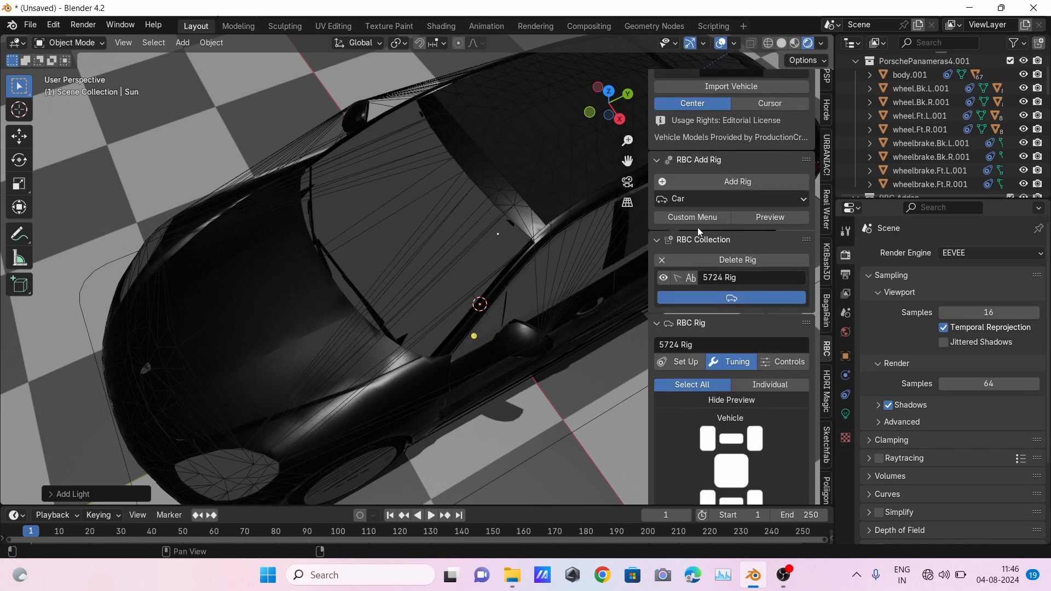
left_click(664, 278)
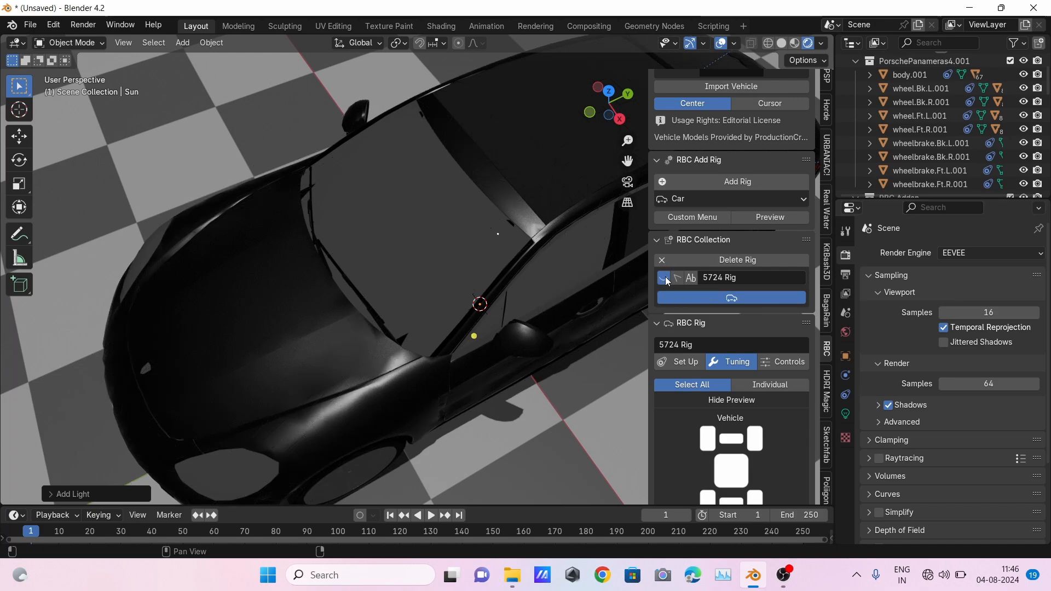
middle_click_drag(375, 277, 232, 223)
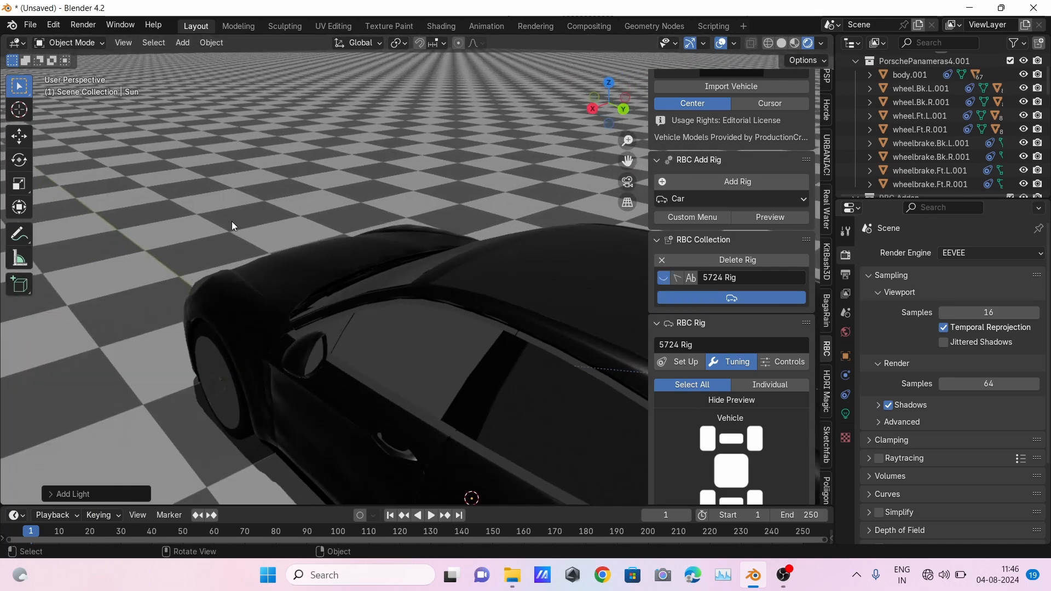
scroll(288, 246, "down", 10)
scroll(288, 250, "up", 8)
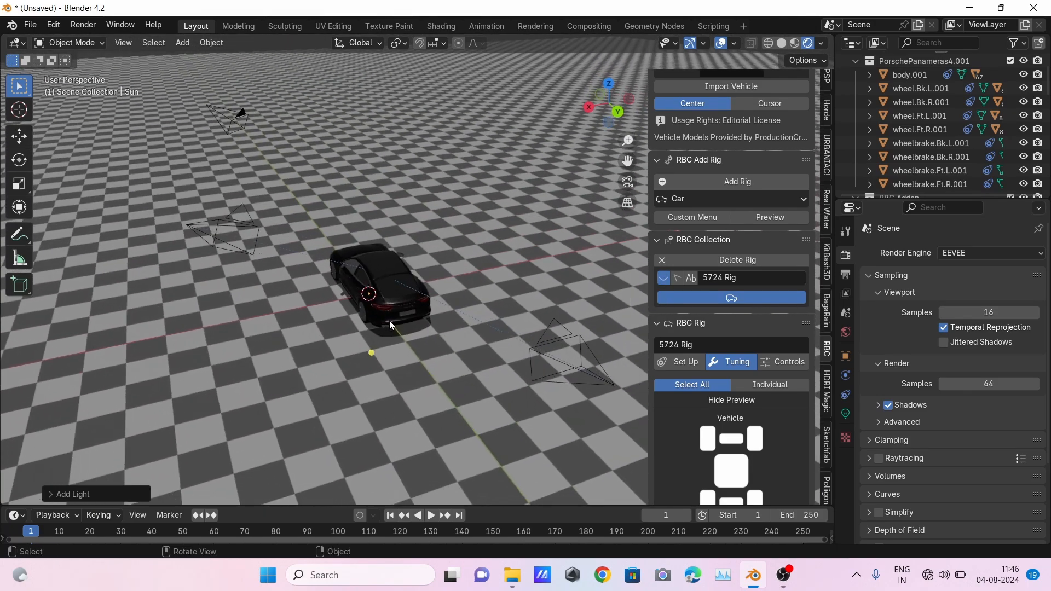
middle_click_drag(390, 324, 394, 324)
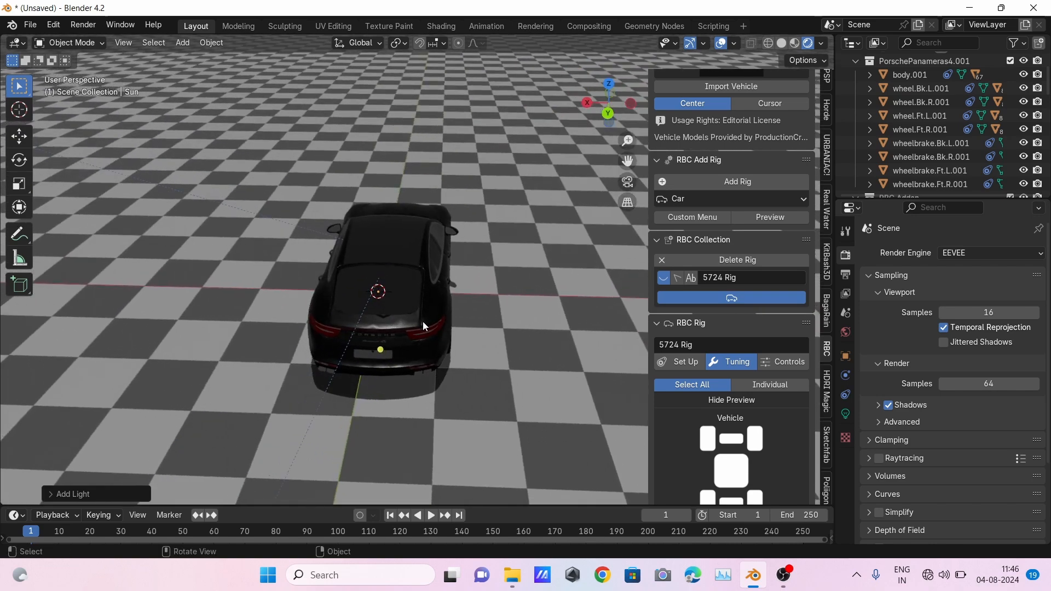
Open the rig's driver controls and set the target speed to 14 MPH
left_click(782, 361)
scroll(783, 367, "down", 1)
scroll(782, 364, "down", 3)
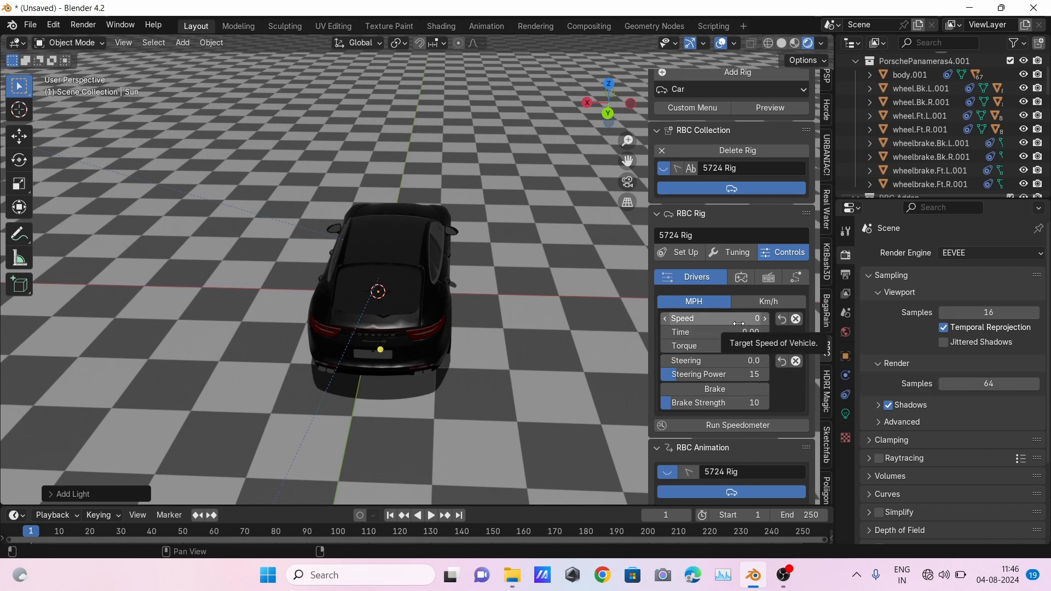
scroll(744, 218, "up", 7)
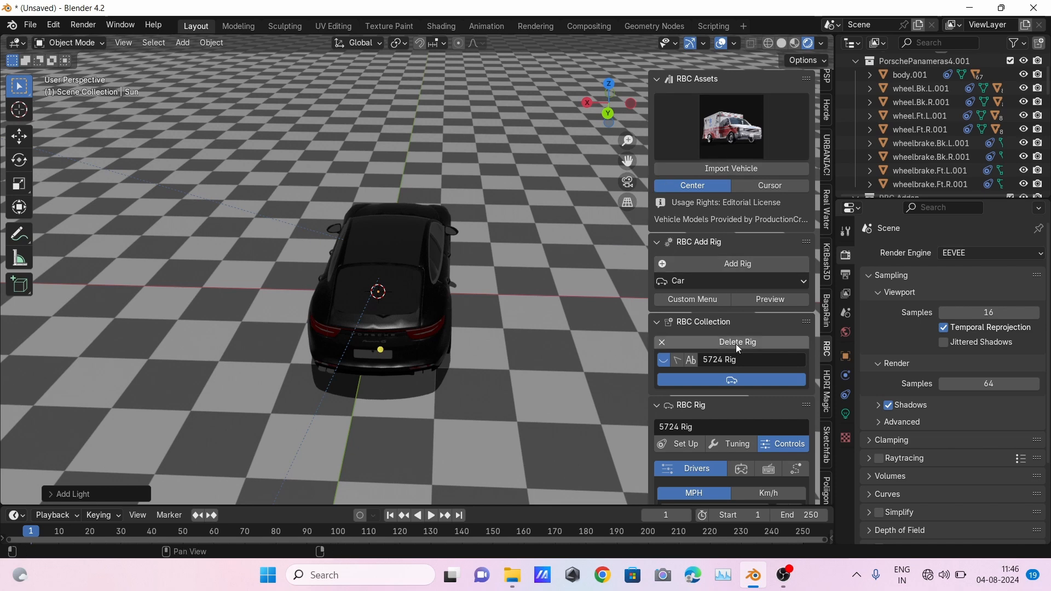
scroll(737, 346, "down", 4)
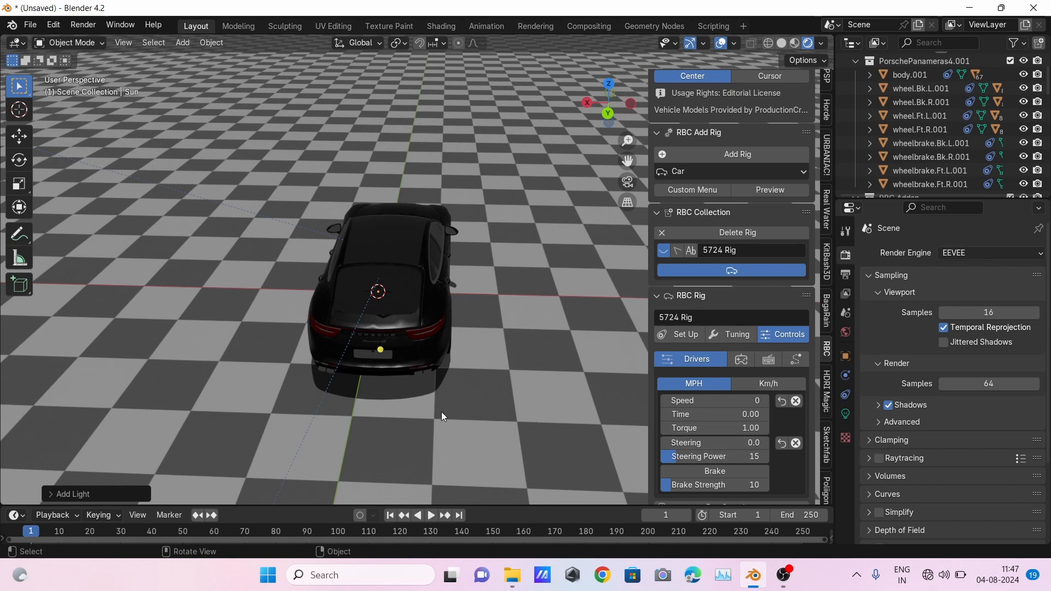
middle_click_drag(437, 408, 471, 400)
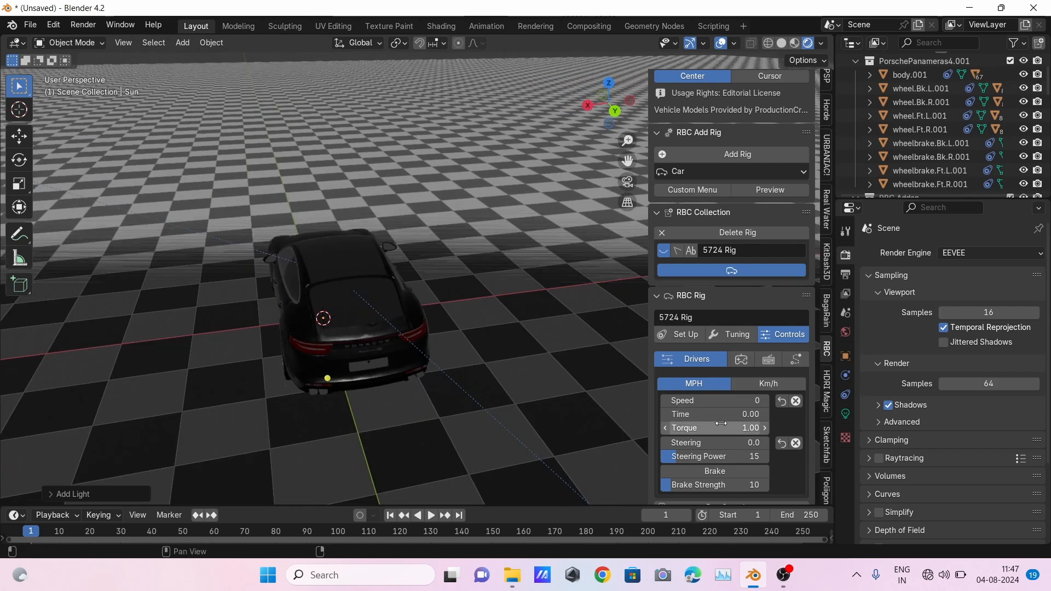
scroll(722, 423, "down", 5)
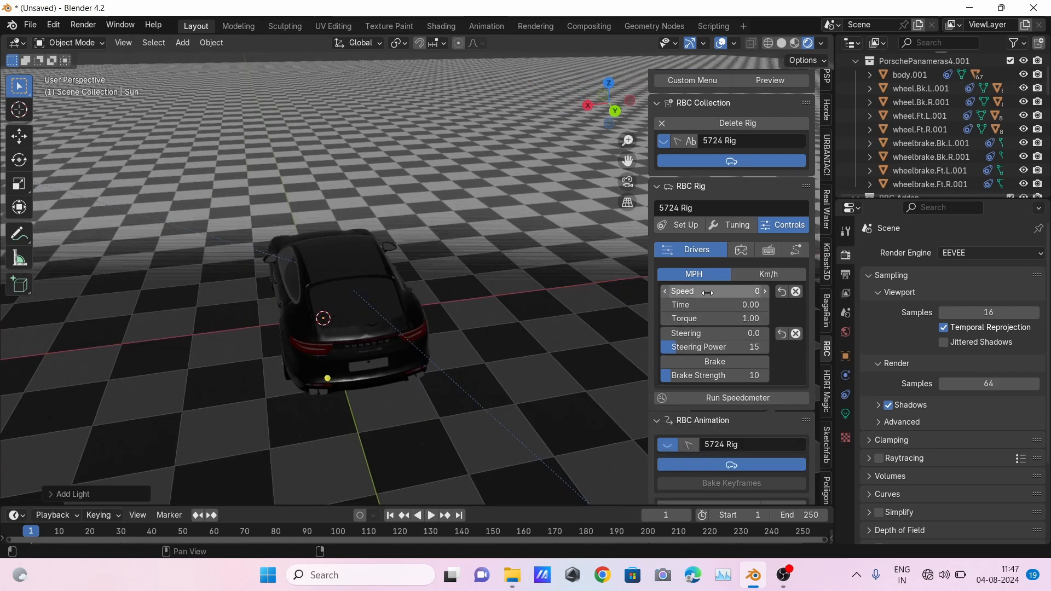
left_click_drag(708, 293, 708, 293)
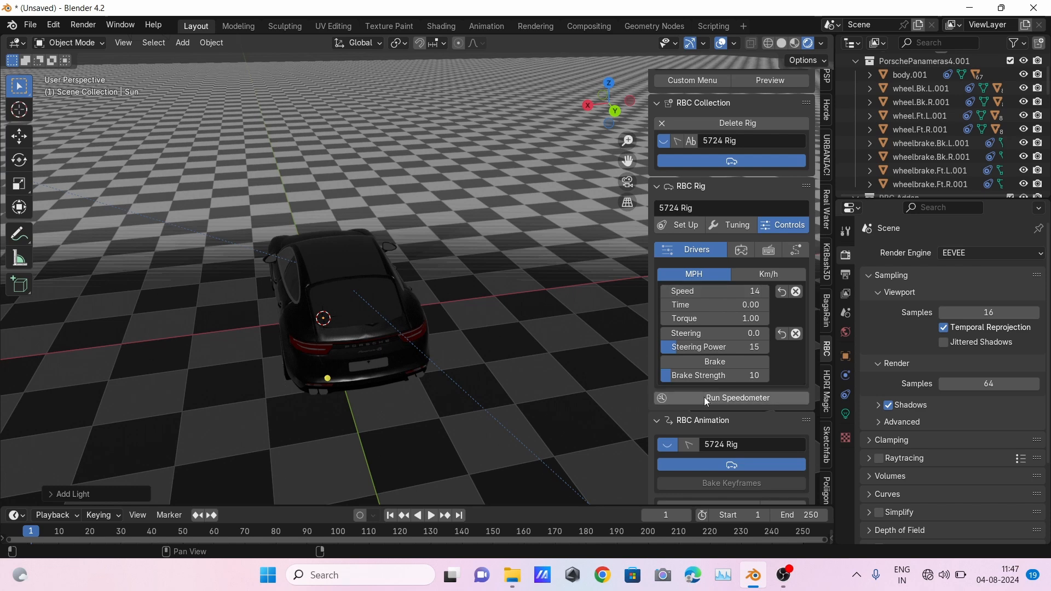
Play the animation to watch the car drive straight ahead, pausing at frame 80
scroll(707, 410, "down", 5)
scroll(714, 386, "down", 2)
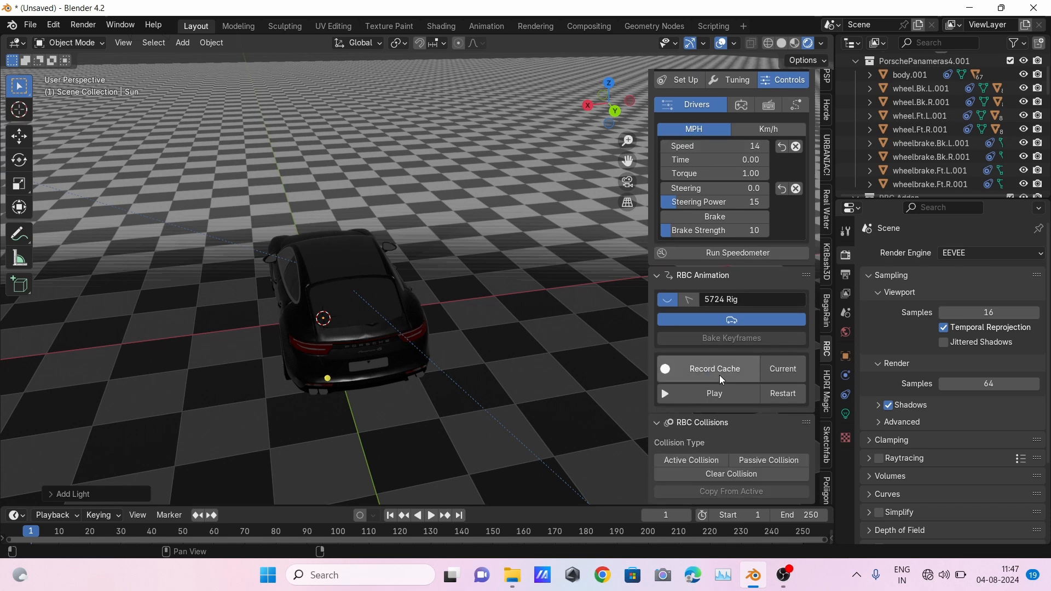
scroll(651, 361, "up", 5)
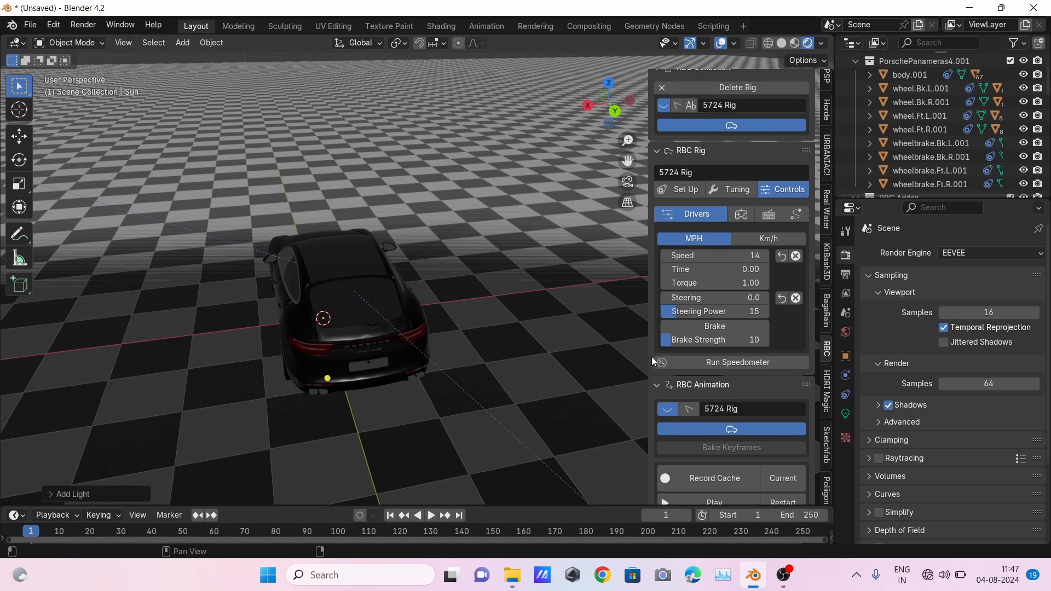
key("space")
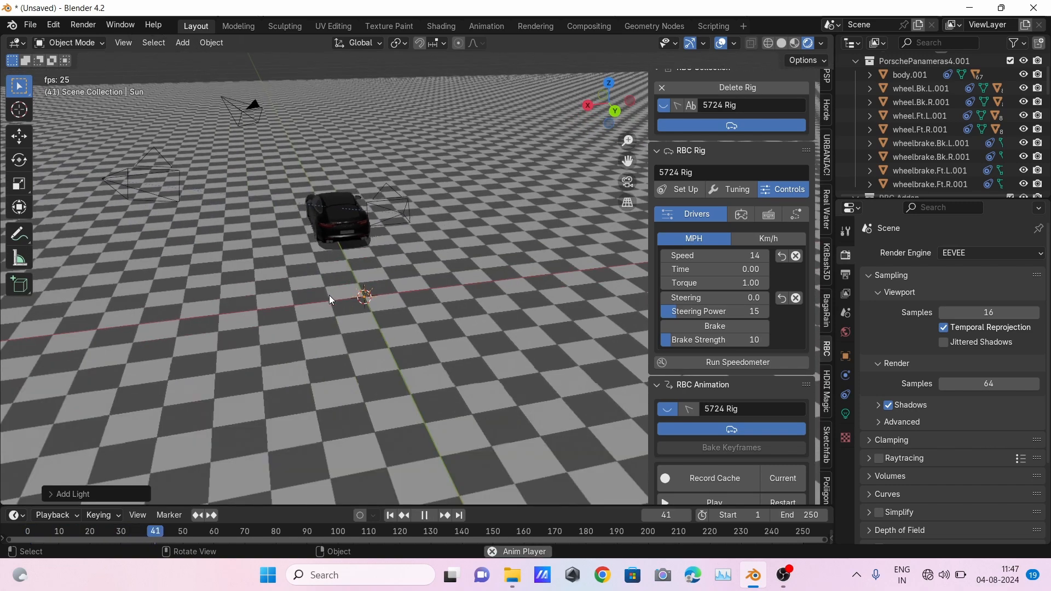
middle_click_drag(329, 295, 340, 379, "shift")
key("space")
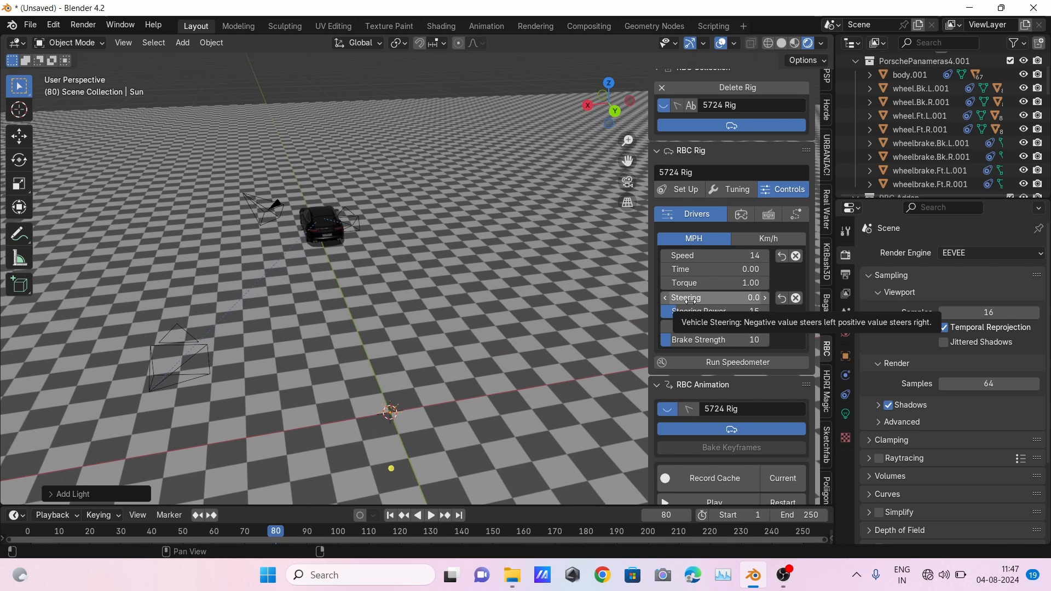
Set the steering to 0.9 and resume playback to test the car turning right
left_click_drag(690, 301, 690, 302)
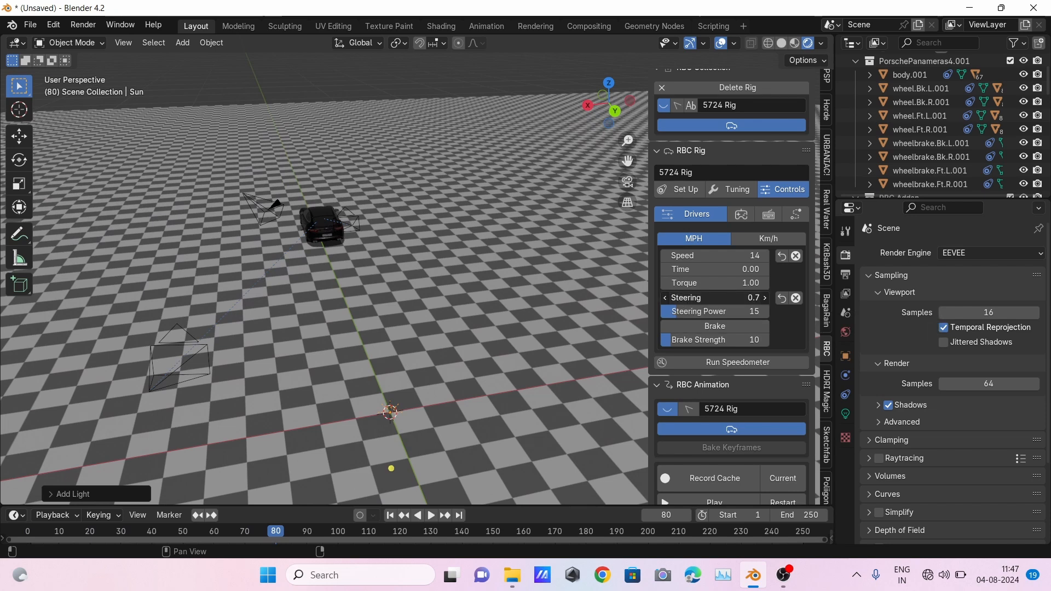
key("space")
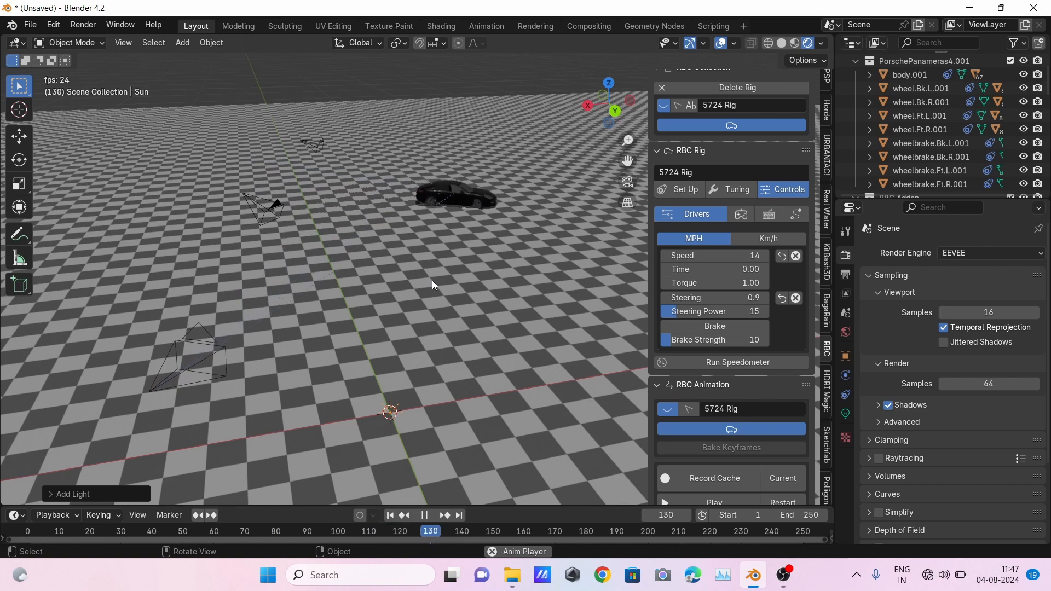
key("space")
Set the steering to -0.6 and resume playback to test the car turning left, pausing at frame 192
left_click_drag(711, 298, 676, 298)
key("space")
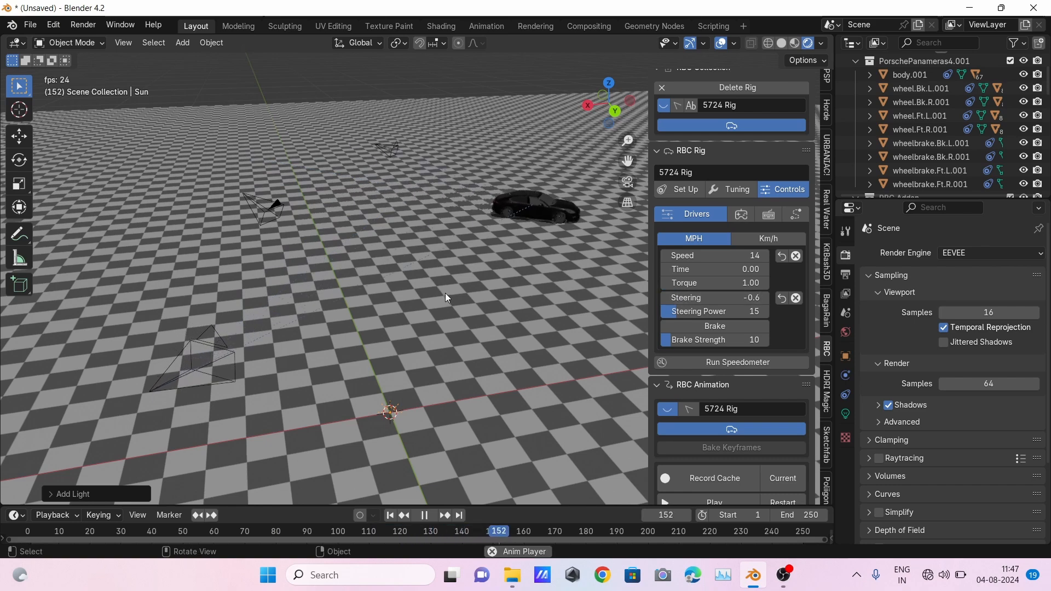
scroll(500, 256, "down", 4)
key("space")
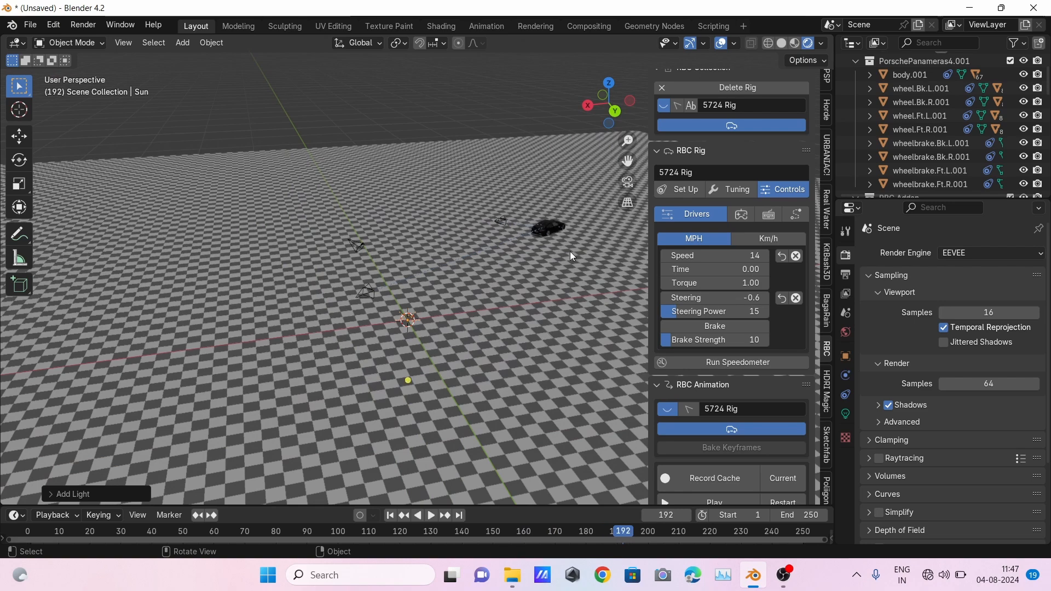
Set the rig's steering value back to 0
left_click(717, 307)
left_click(721, 299)
left_click(721, 299)
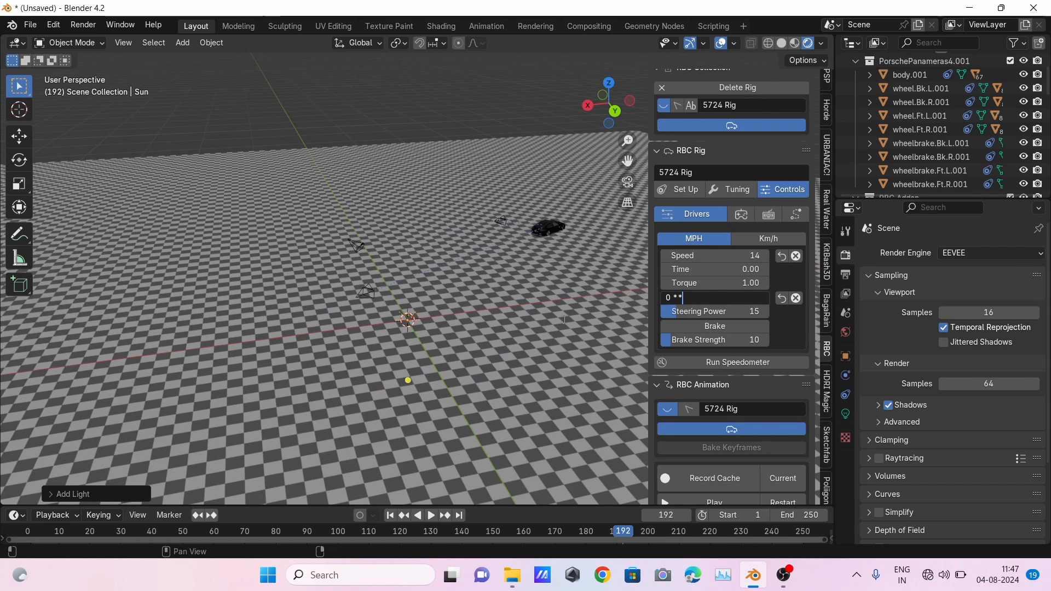
key("Return")
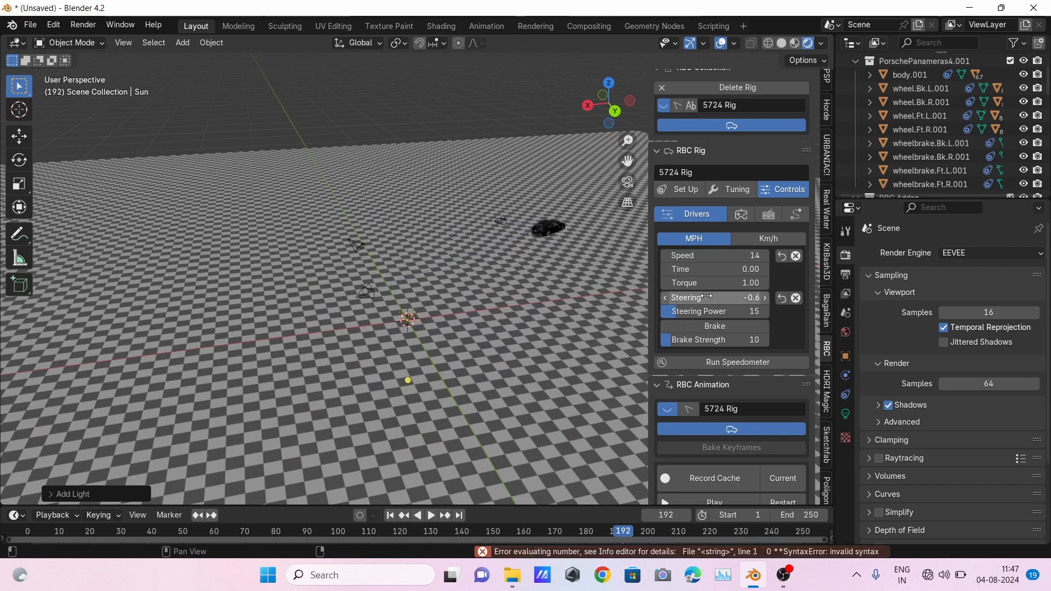
left_click(706, 296)
key("Return")
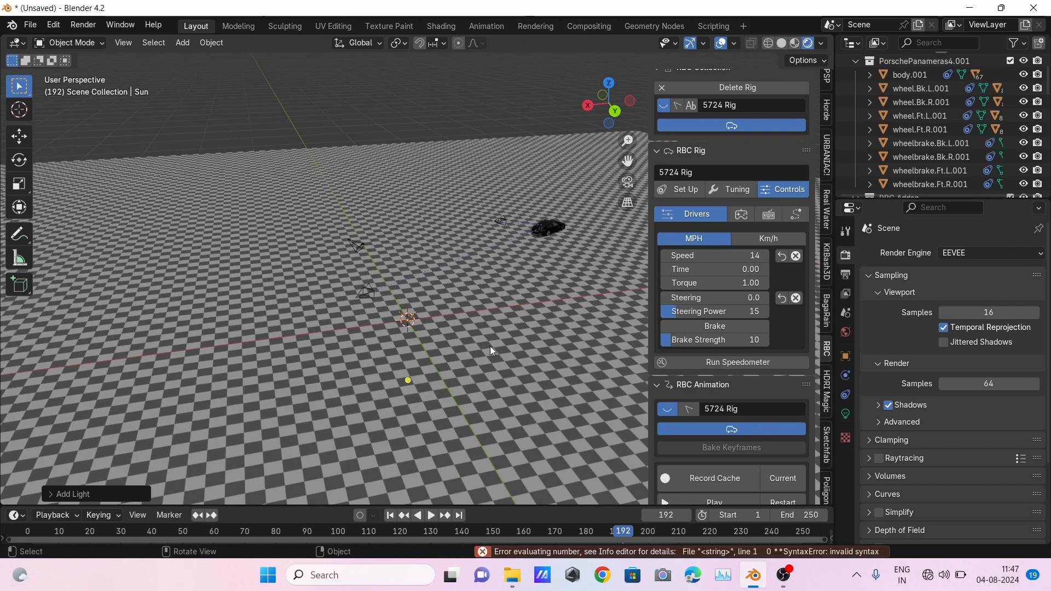
Play the animation to check the car with straight steering, and return to frame 1
key("space")
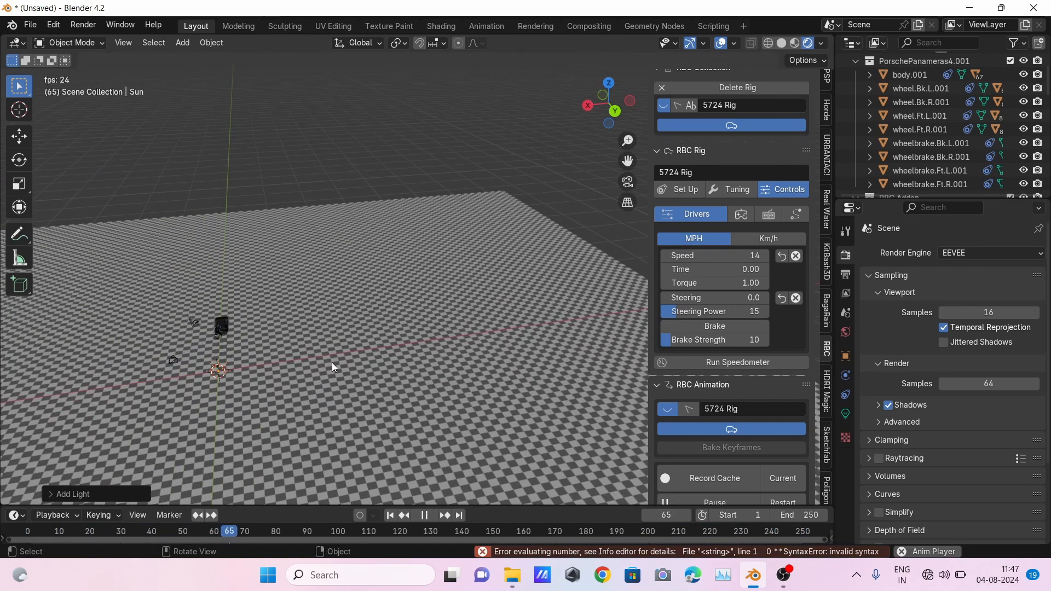
key("space")
key("shift+Left")
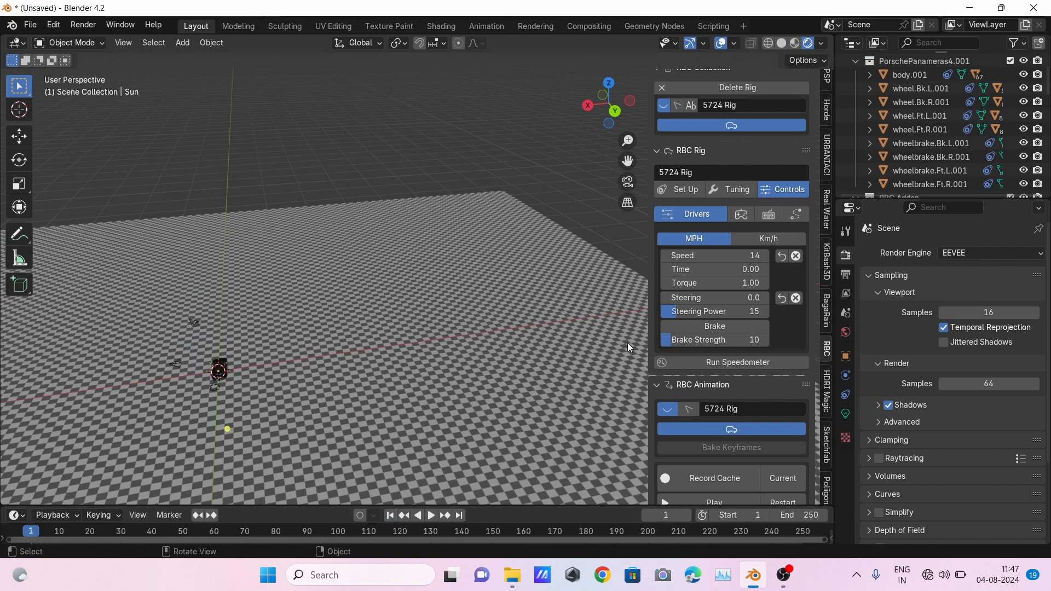
Switch the rig controls to Keyboard mode and check the framing through the active camera
left_click(771, 214)
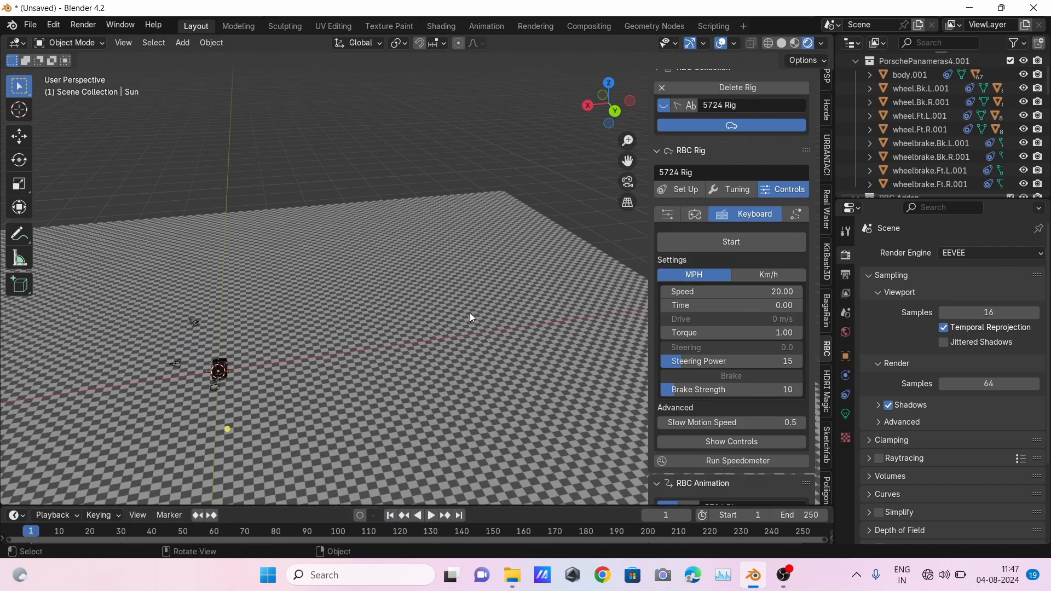
key("KP_0")
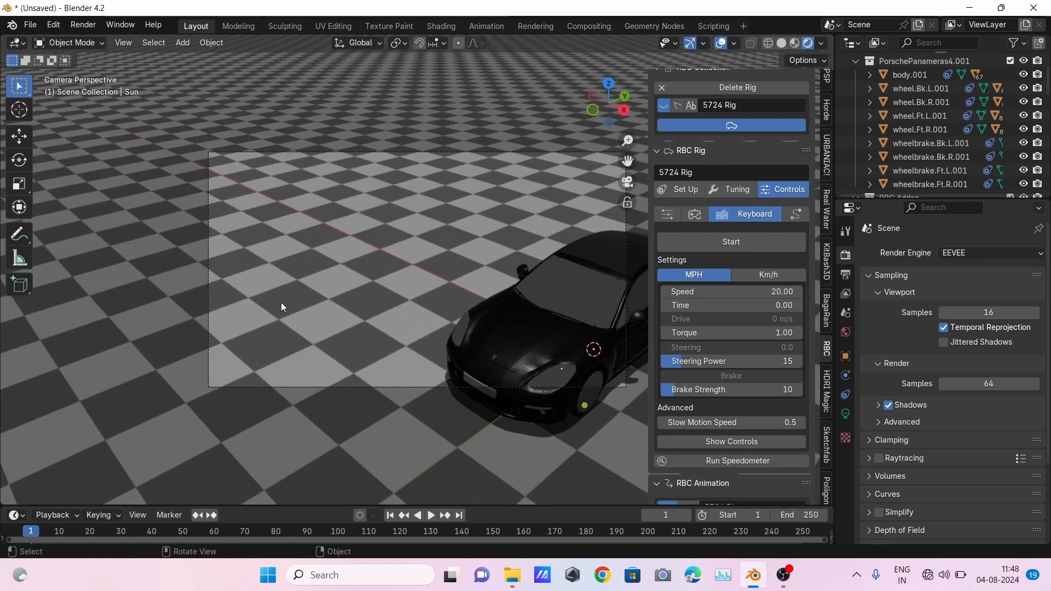
scroll(281, 302, "down", 4)
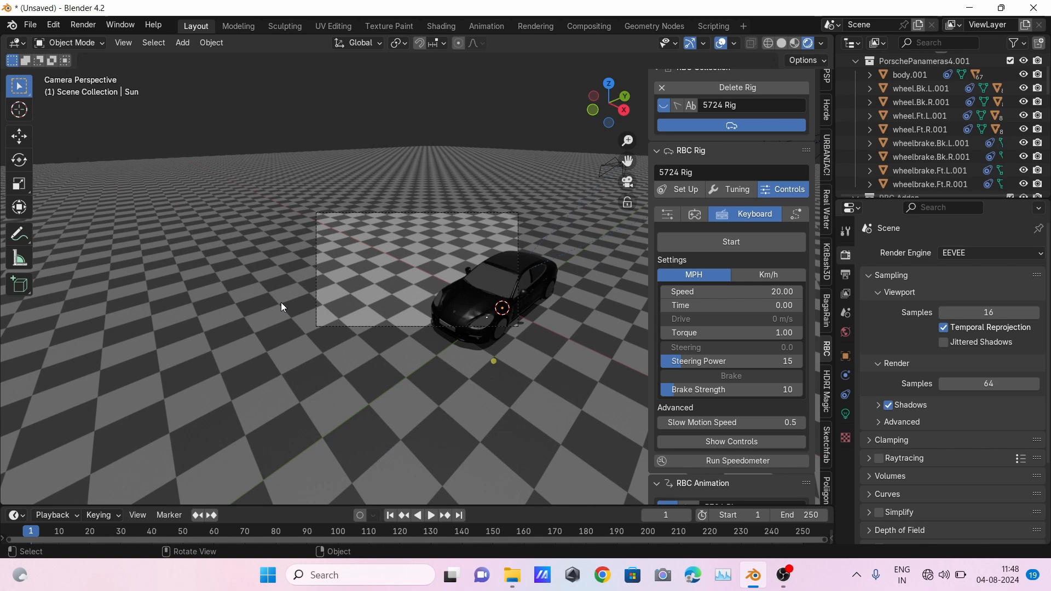
key("KP_0")
Delete the two cameras ahead of the car and fit the view to the remaining camera behind it
middle_click_drag(280, 302, 421, 250, "shift")
scroll(323, 238, "up", 5)
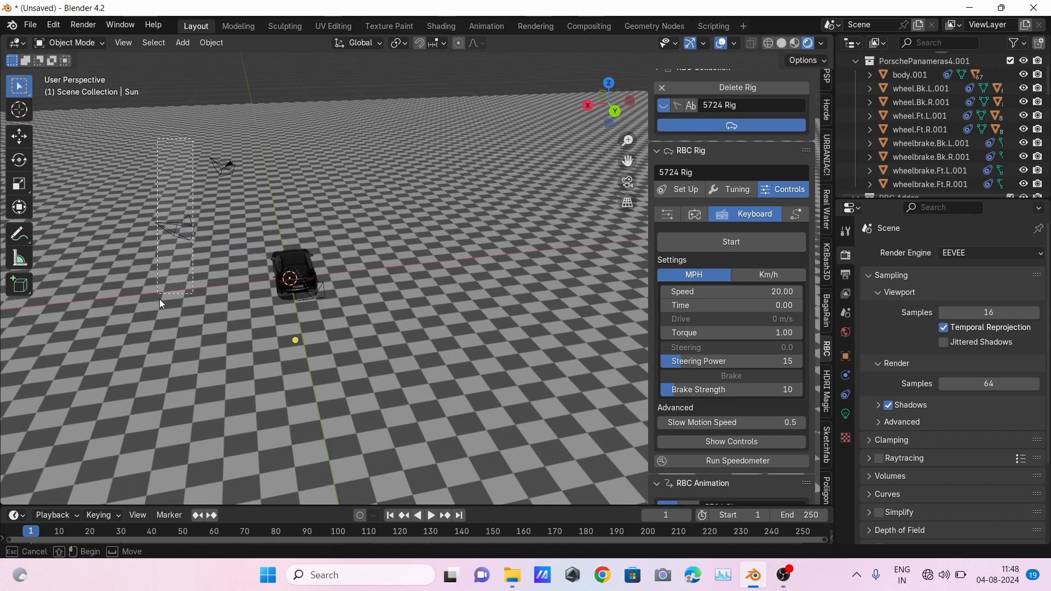
left_click_drag(159, 299, 165, 308)
key("x")
left_click(186, 240)
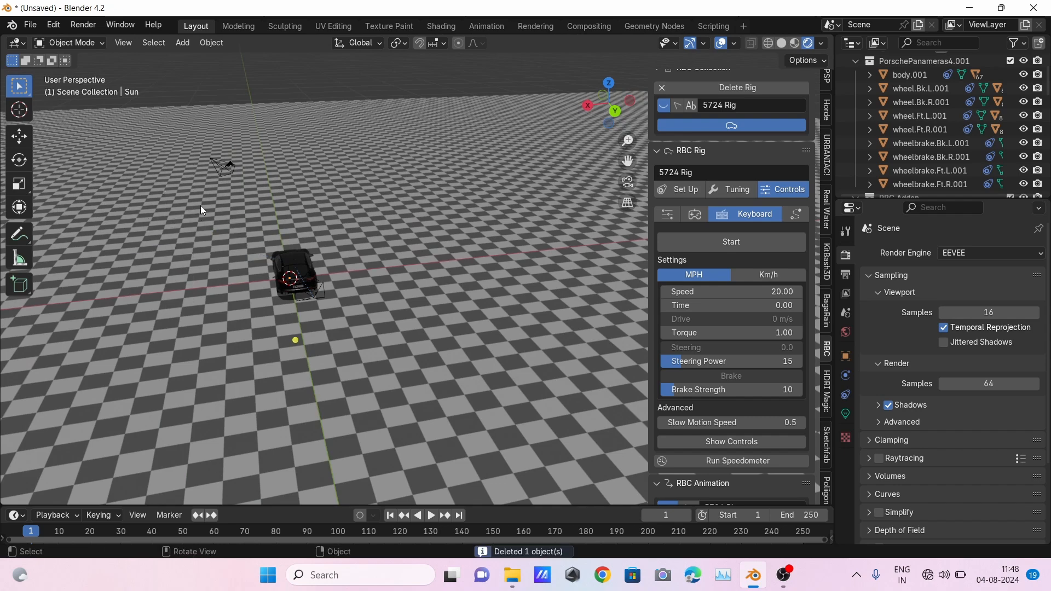
key("x")
left_click(227, 159)
key("KP_0")
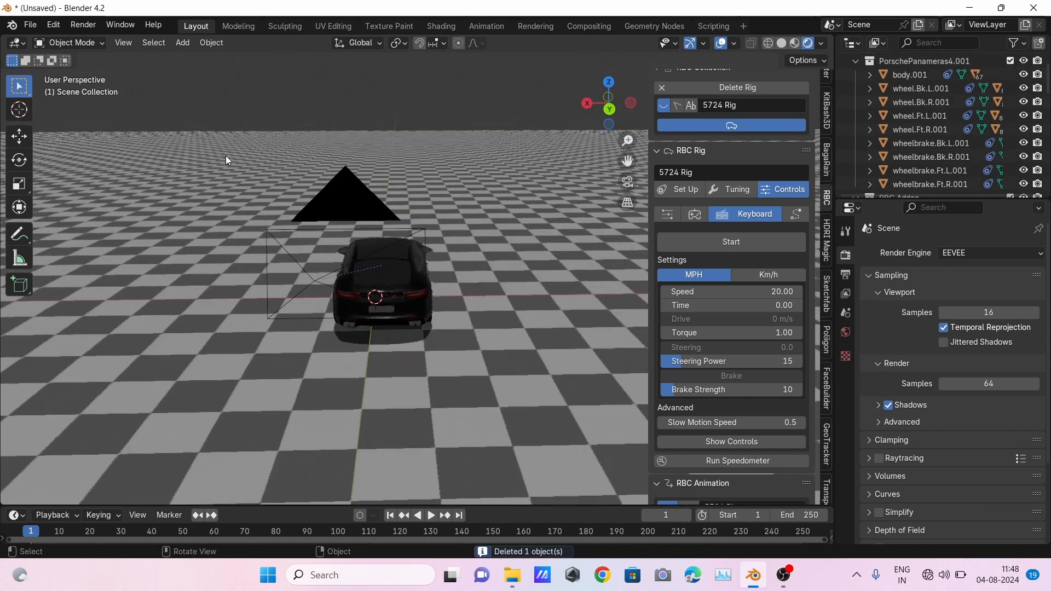
key("Home")
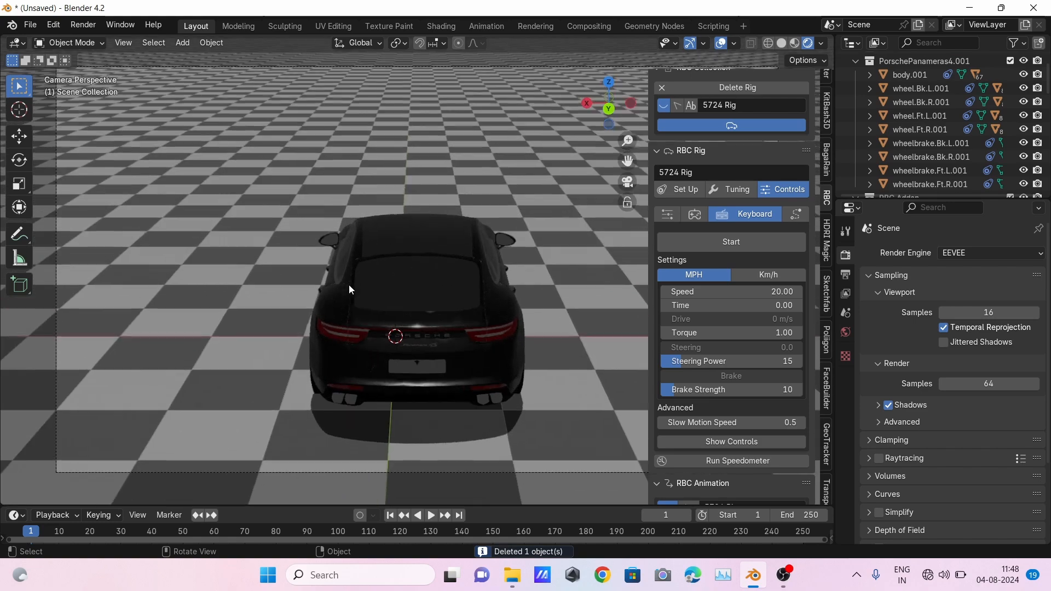
Start keyboard driving, test accelerating, steering both ways and braking the car, and end the session
left_click(735, 248)
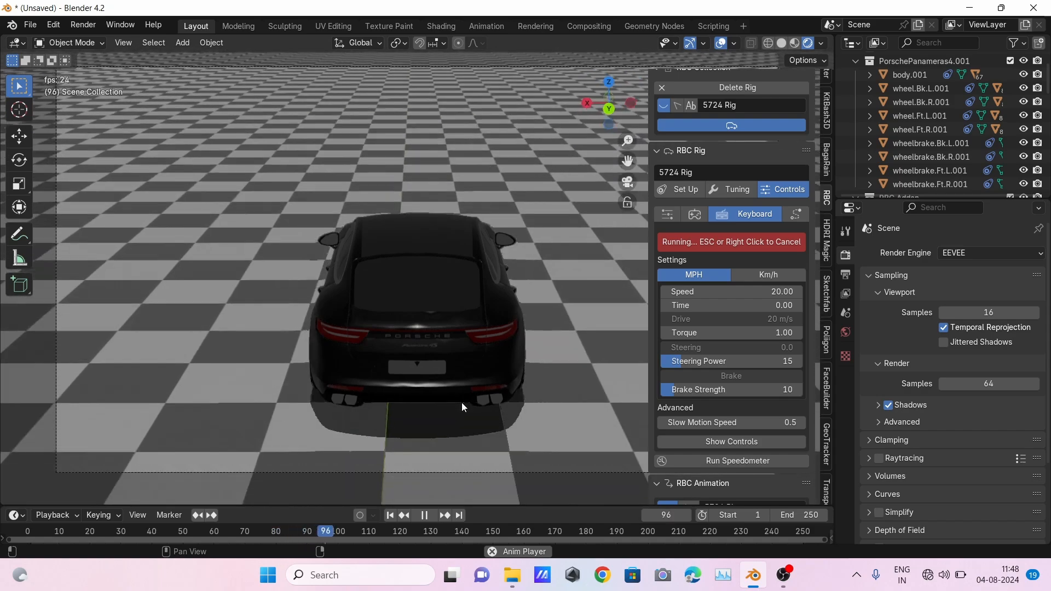
key("Right")
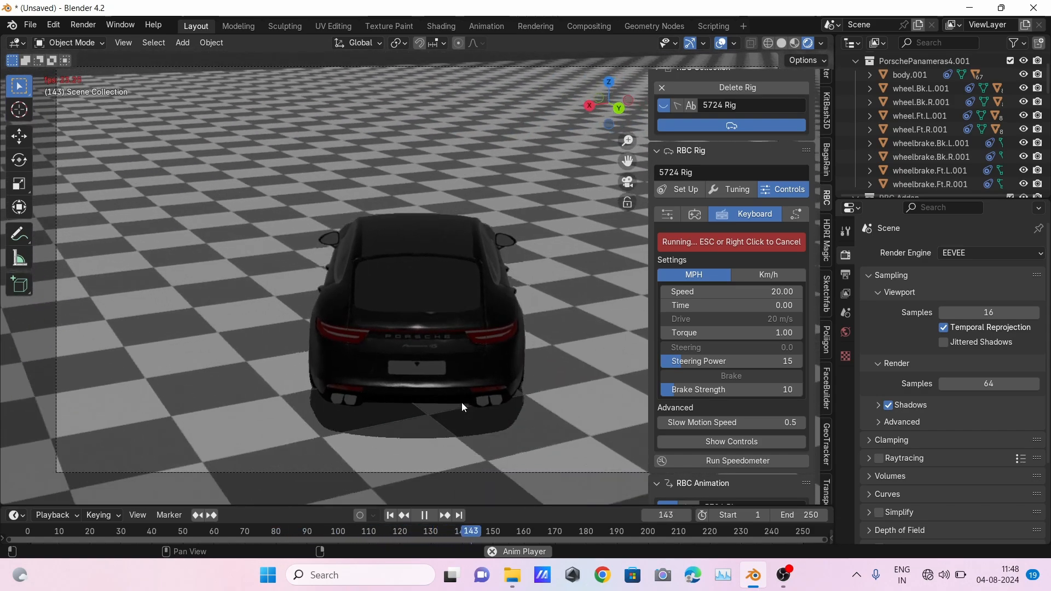
key("Left")
key("space")
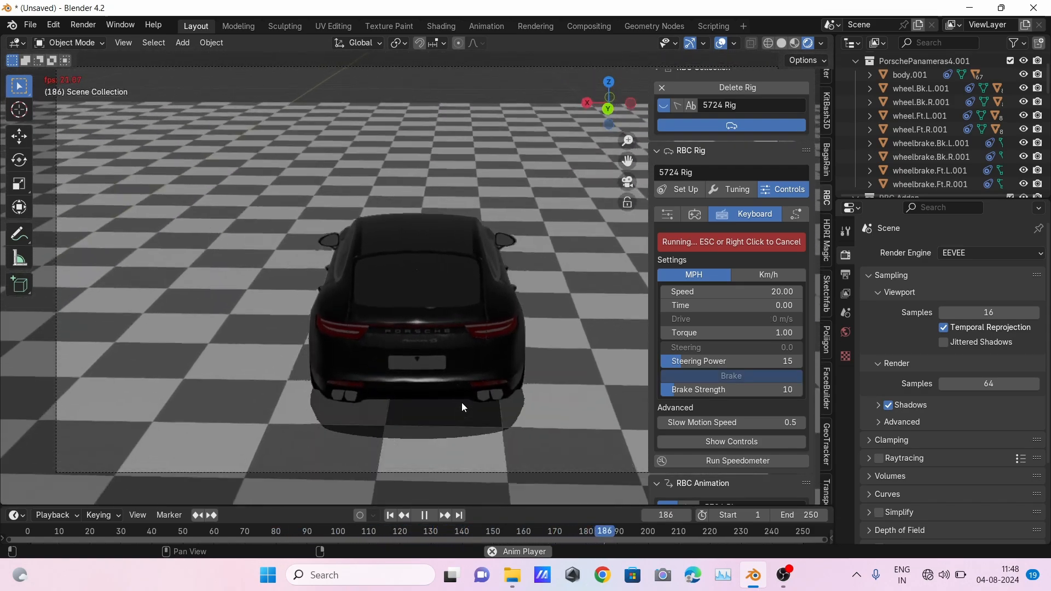
key("Up")
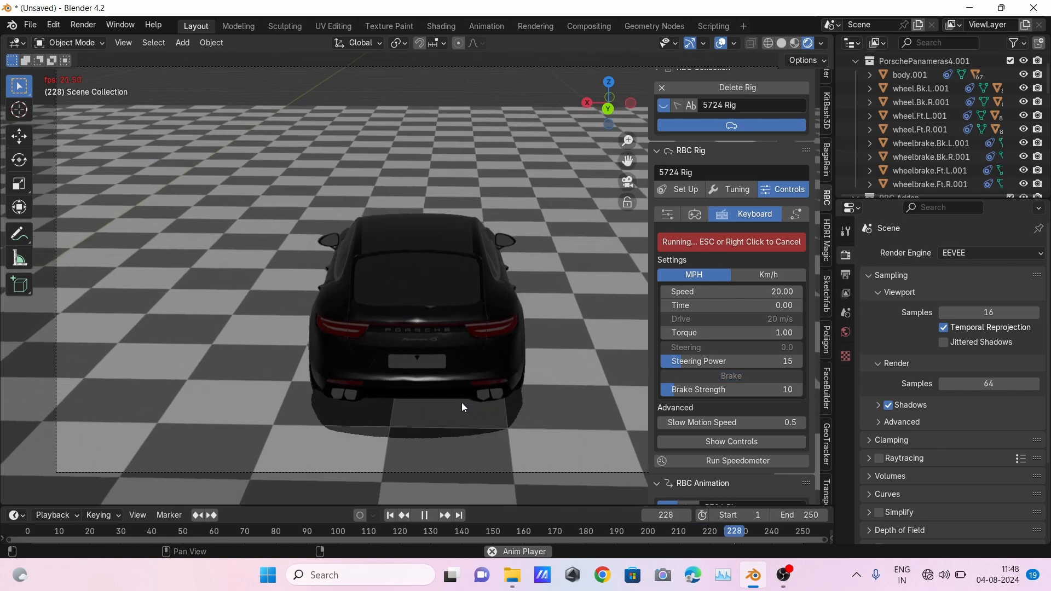
key("Right")
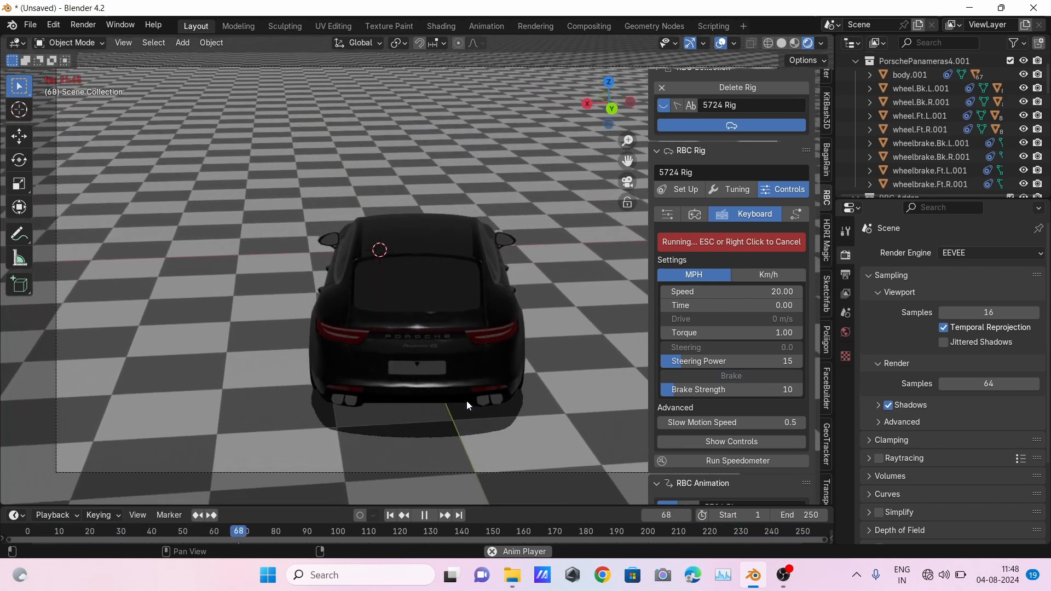
key("Escape")
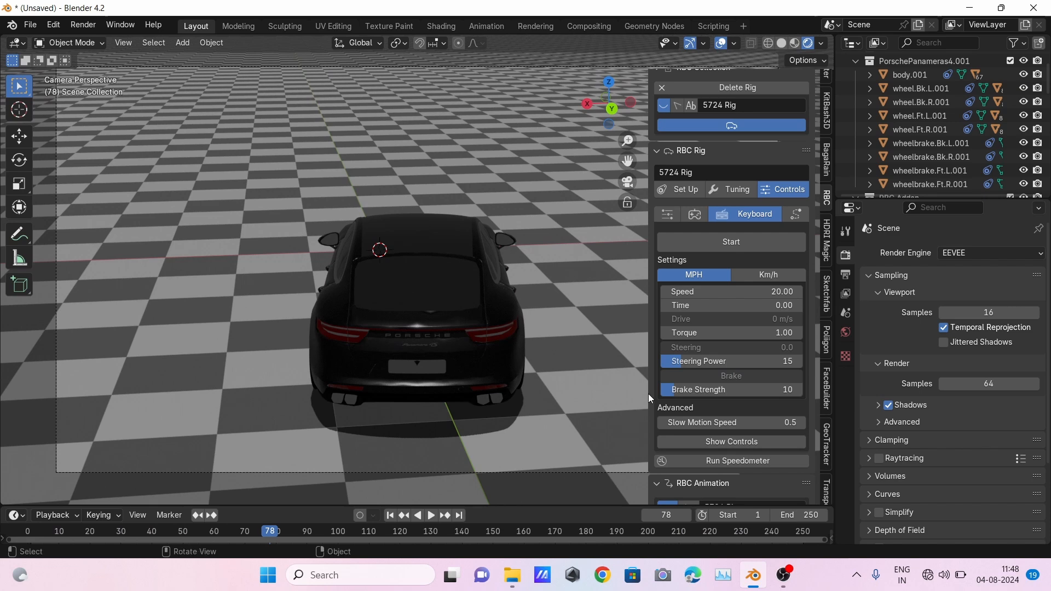
Show the driving key list, compare it with the Controller mode's mappings and return to Keyboard mode
scroll(747, 426, "down", 5)
left_click(728, 332)
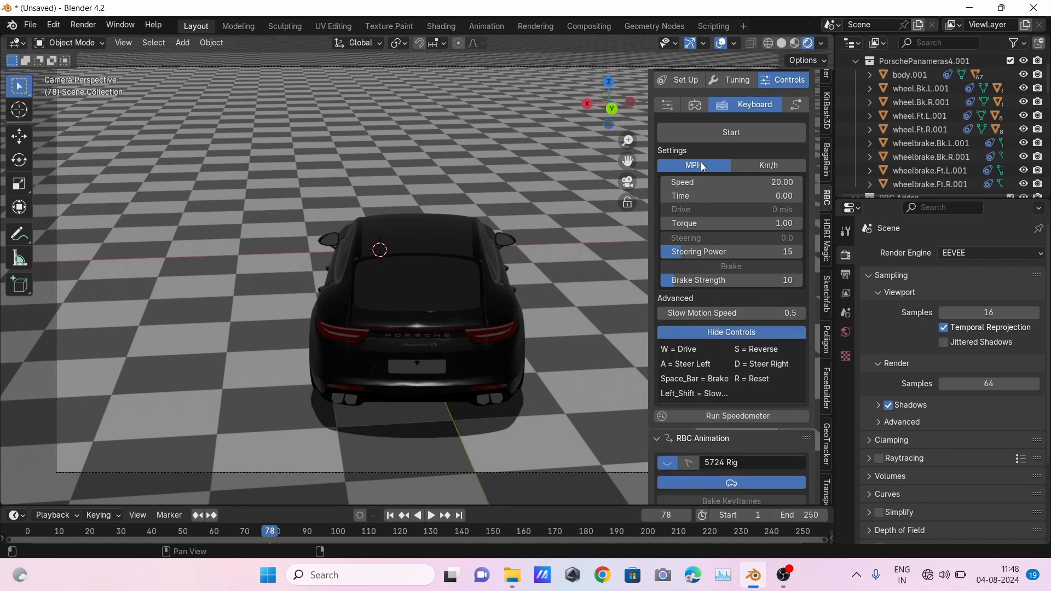
left_click(694, 109)
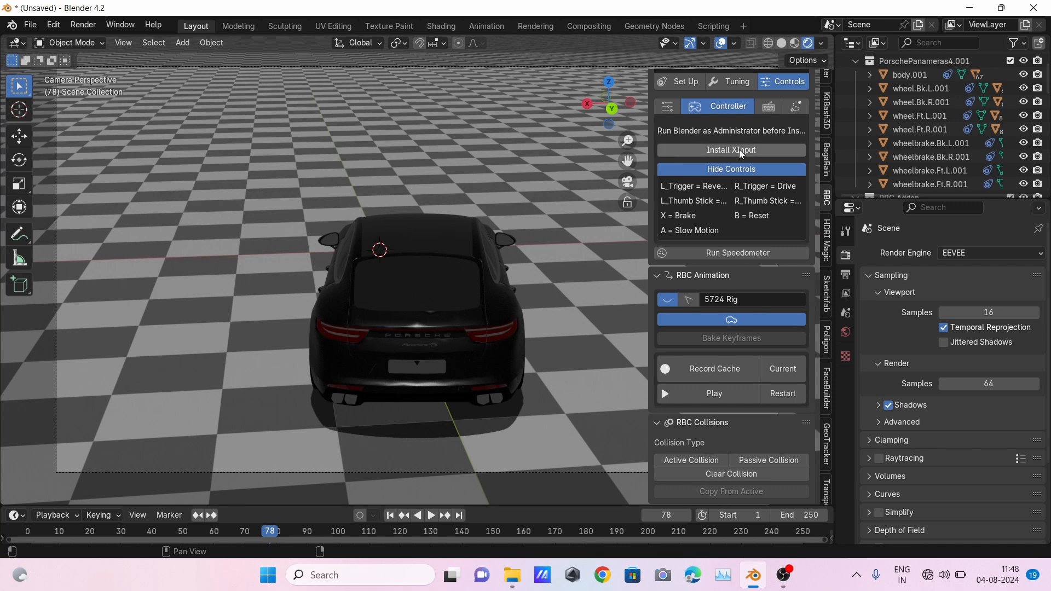
scroll(698, 257, "up", 5)
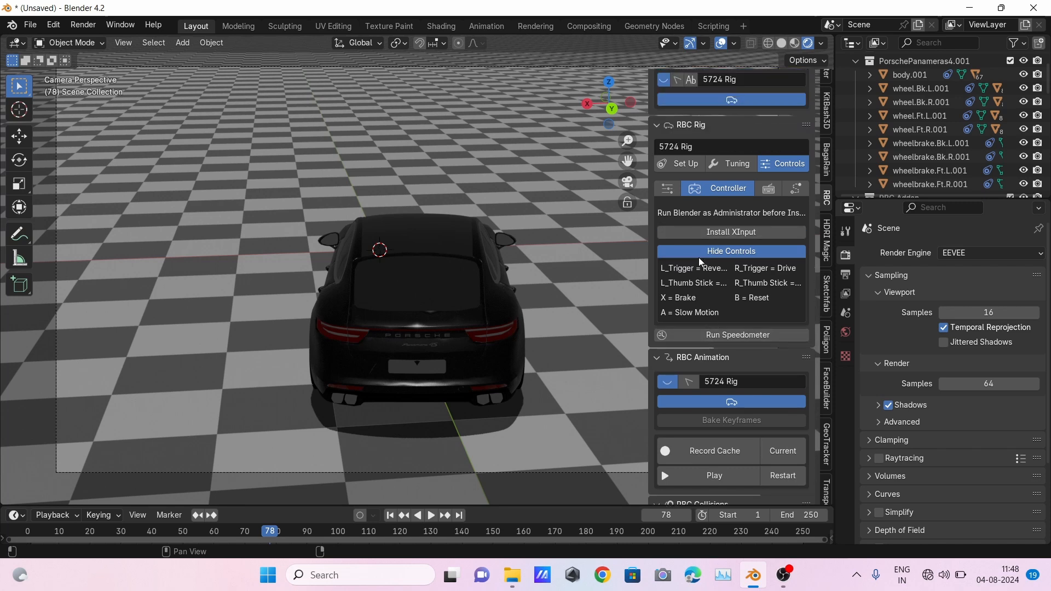
left_click(769, 189)
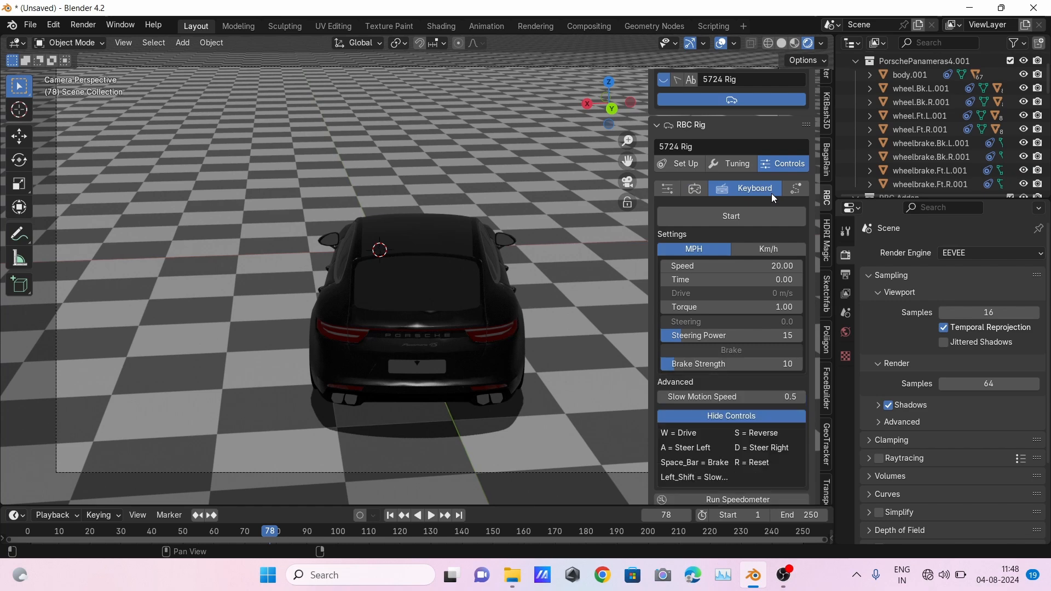
Leave the camera view and examine the car from its side and front
scroll(514, 389, "down", 3)
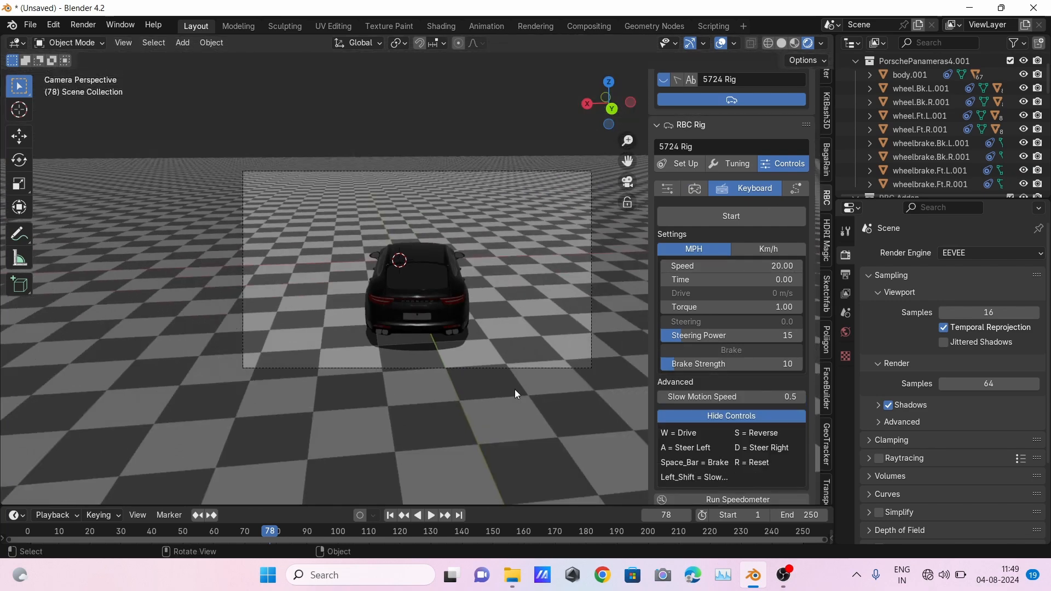
key("KP_0")
scroll(514, 389, "down", 2)
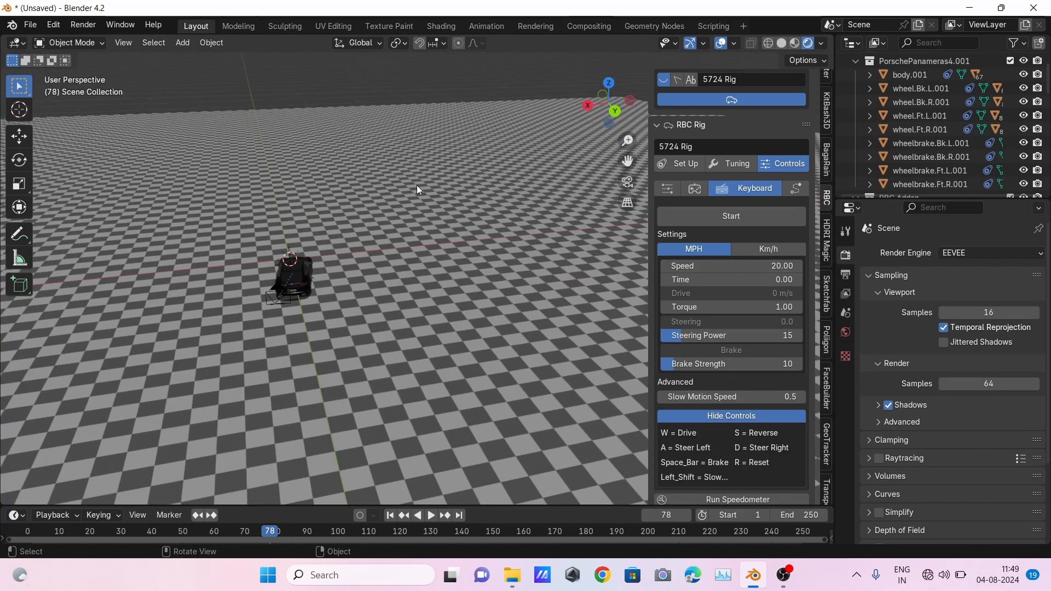
middle_click_drag(342, 251, 486, 284)
scroll(478, 290, "up", 5)
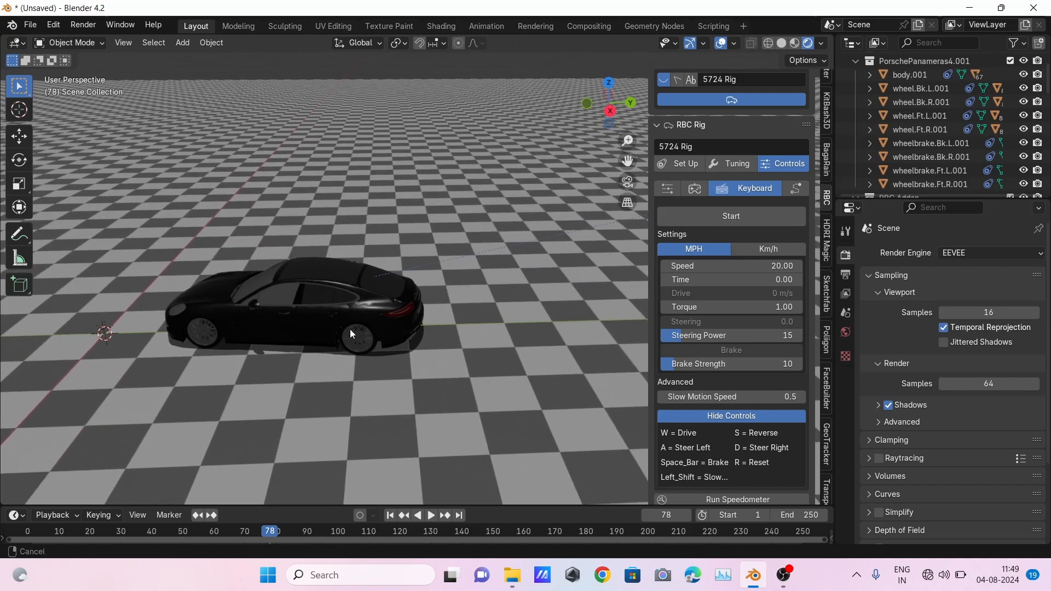
middle_click_drag(350, 330, 506, 290, "shift")
scroll(510, 287, "up", 2)
middle_click_drag(303, 255, 470, 277)
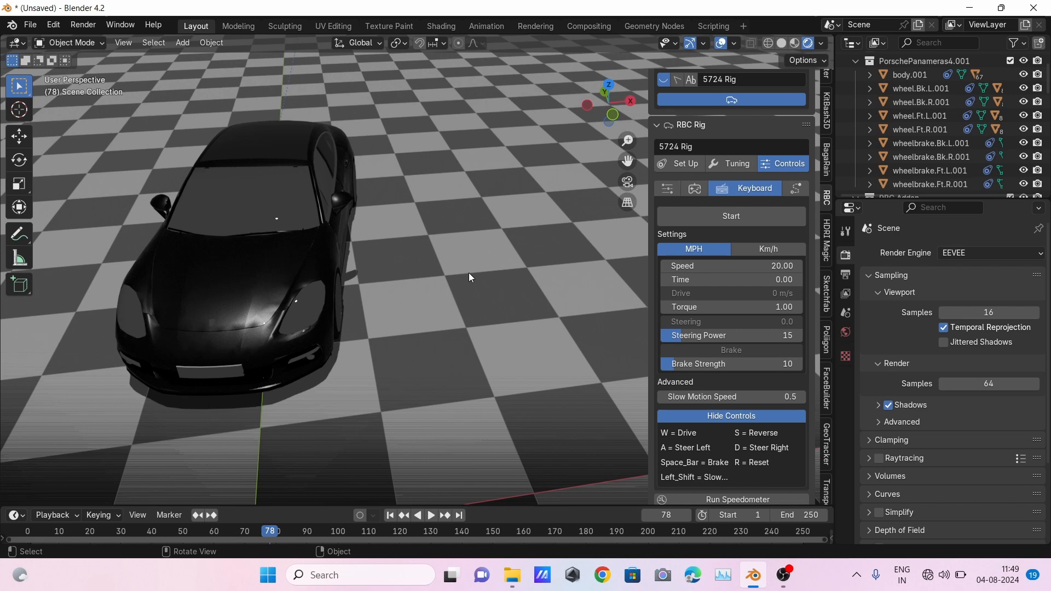